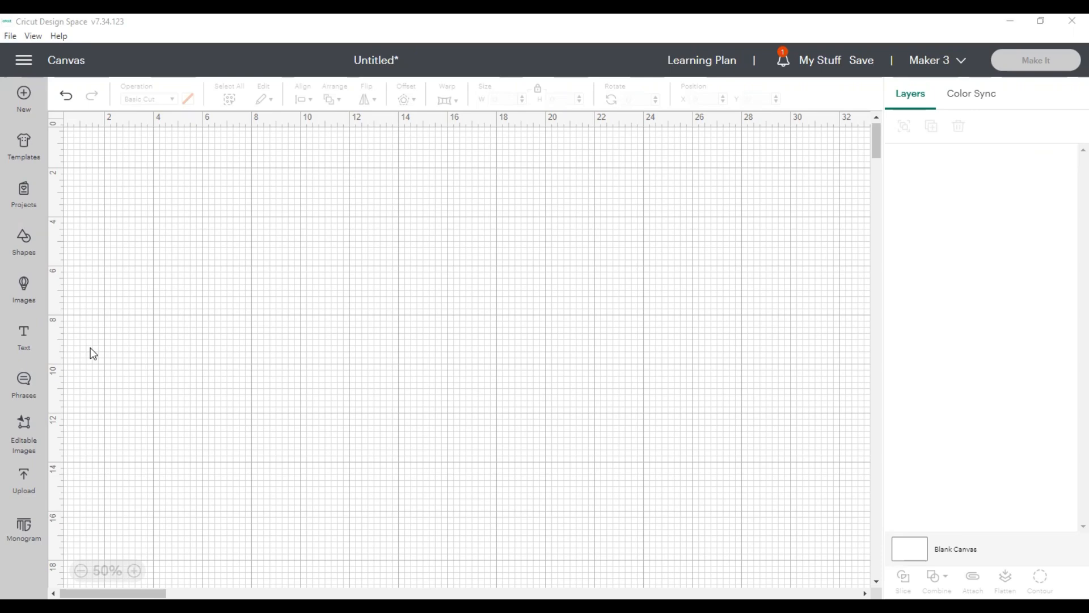
- Insert a square shape near the middle of the canvas and color it white
left_click(33, 253)
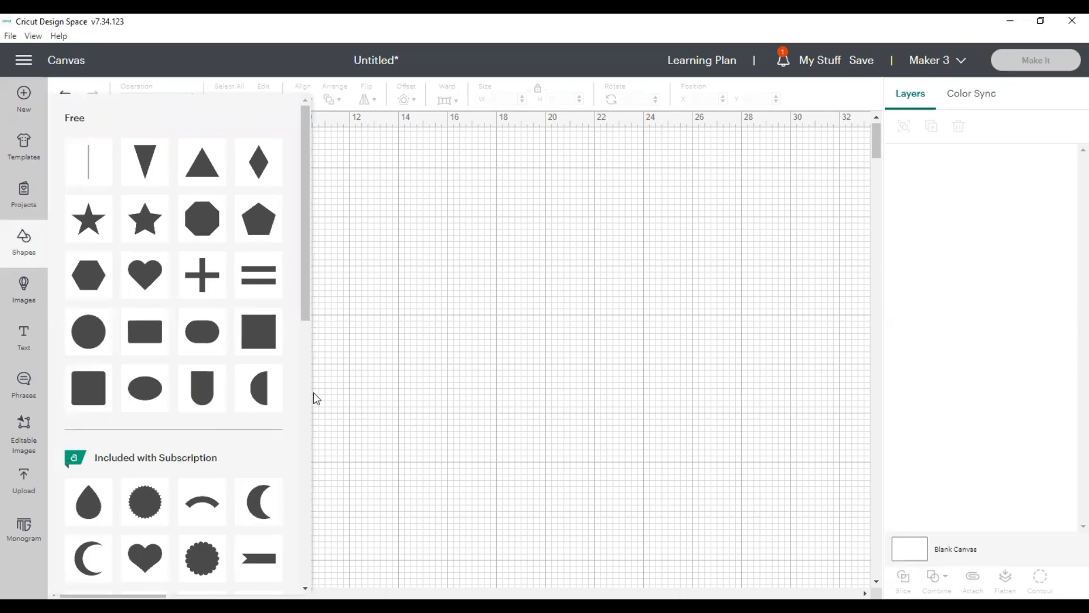
left_click(253, 333)
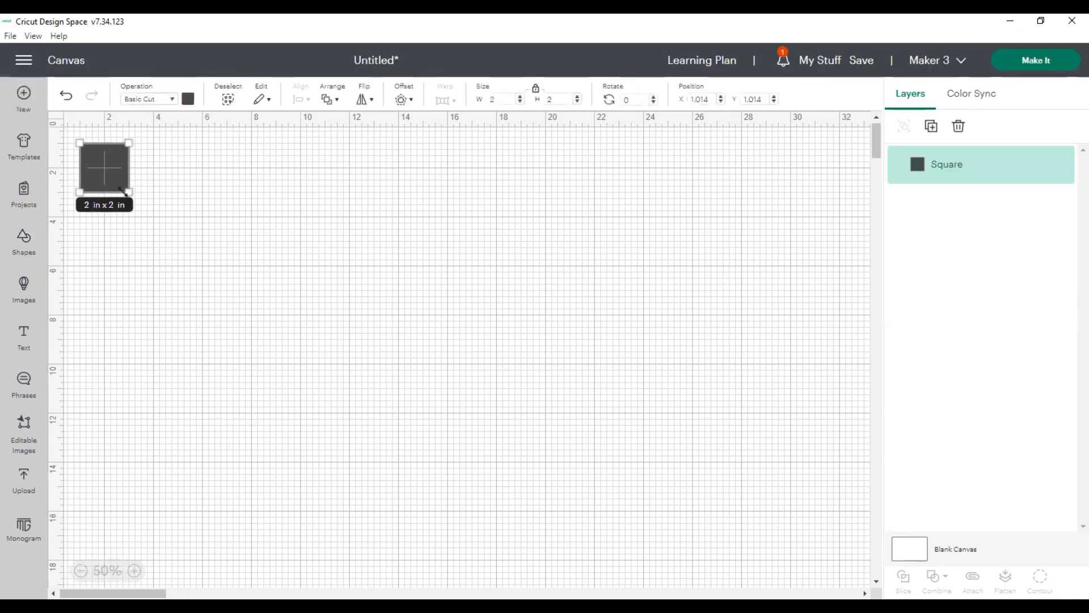
left_click_drag(109, 176, 460, 286)
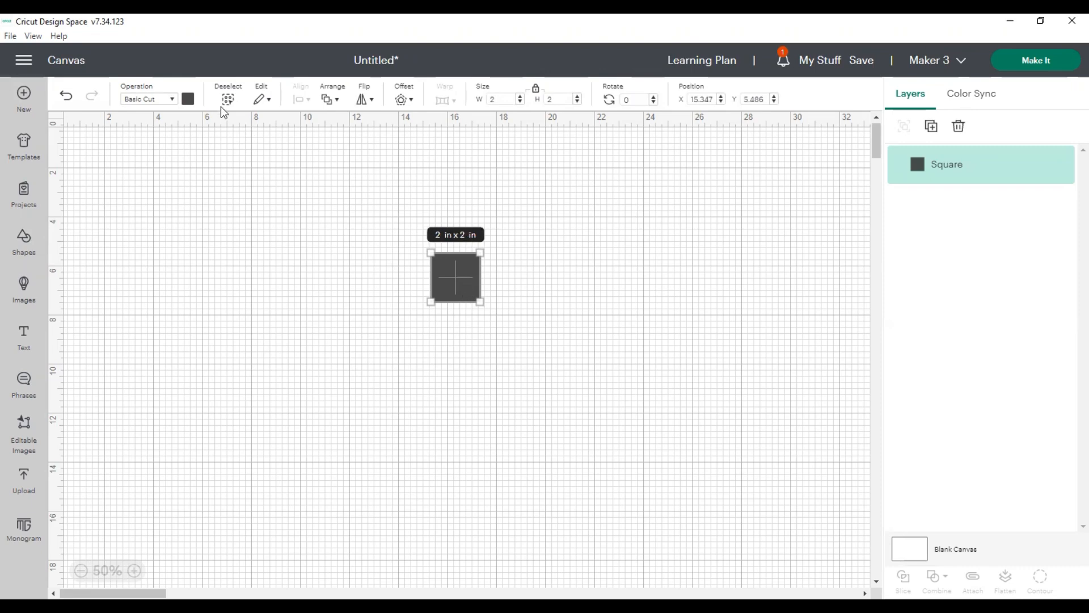
left_click(189, 101)
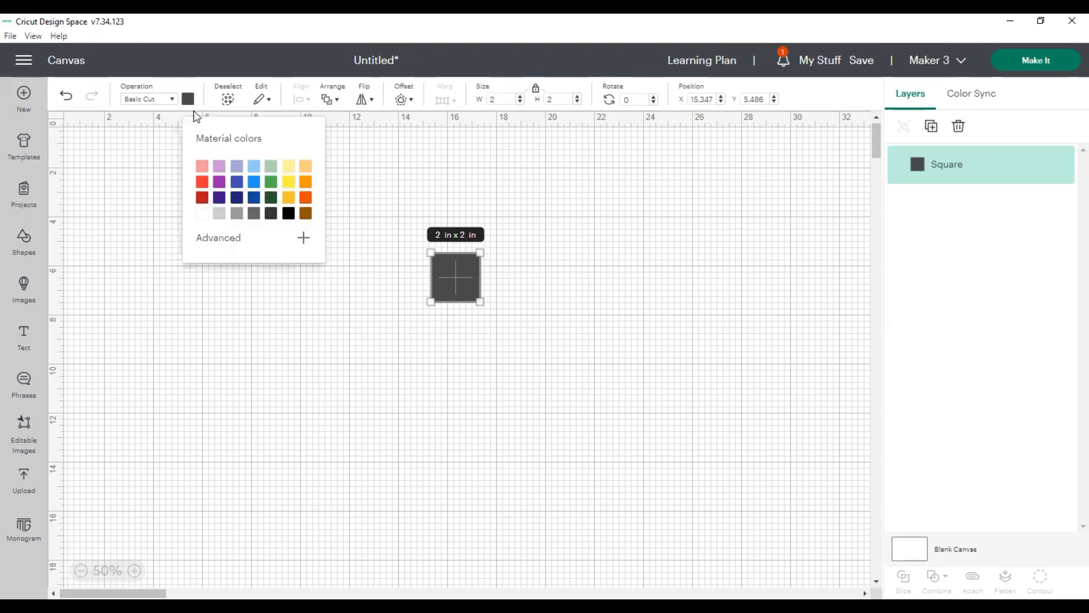
left_click(207, 217)
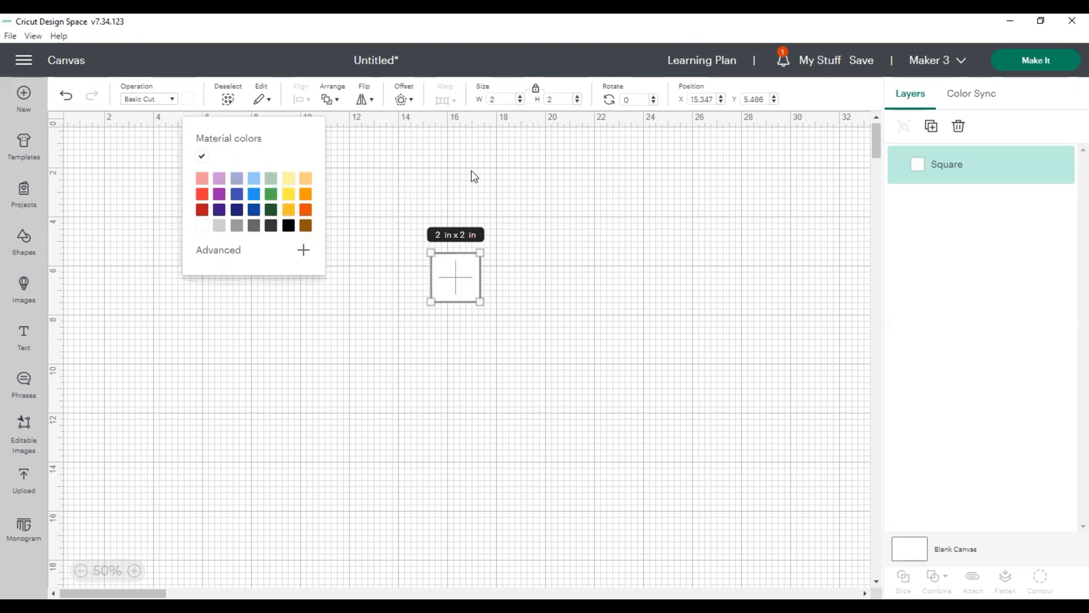
- Resize the white square to 10.5 by 10.5 in and reposition it closer to the canvas's upper edge
left_click(509, 99)
type("10.5")
key("Return")
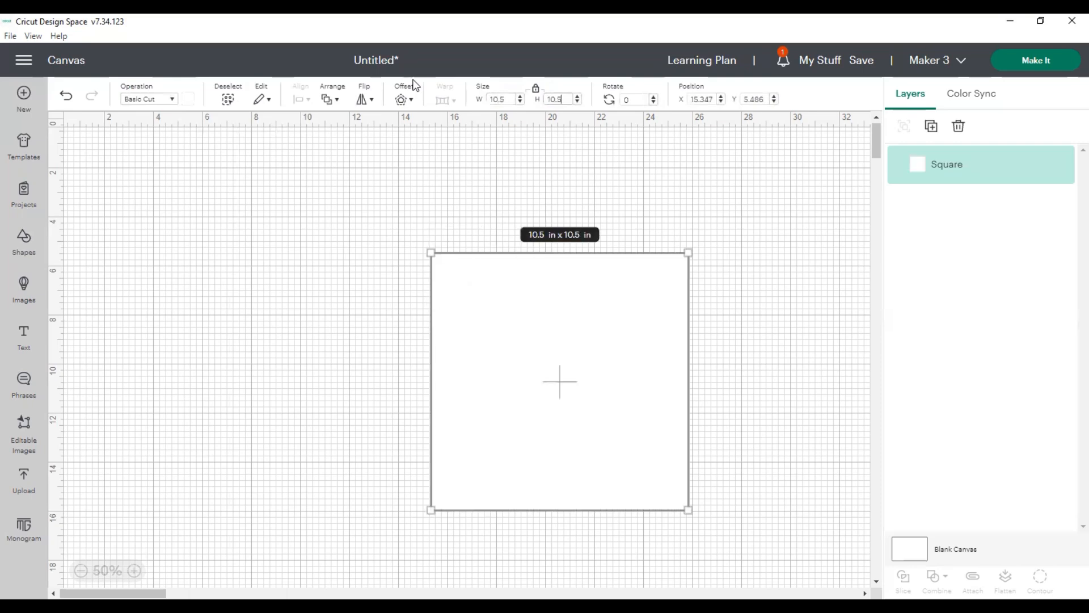
left_click_drag(586, 328, 499, 241)
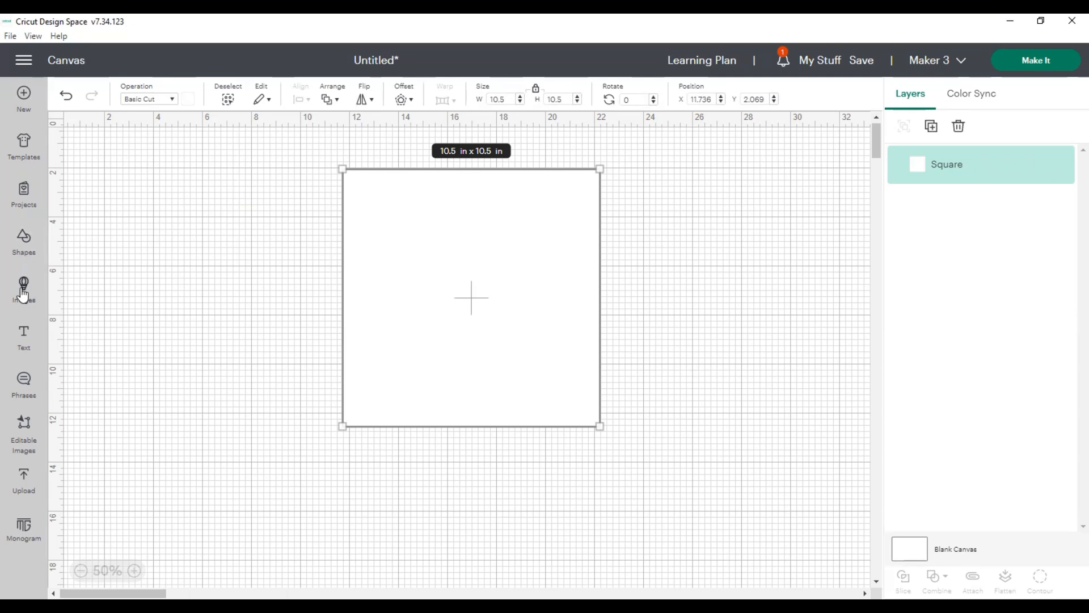
- Add a text object containing a row of 16 dashes separated by spaces, replacing the placeholder text
left_click(23, 336)
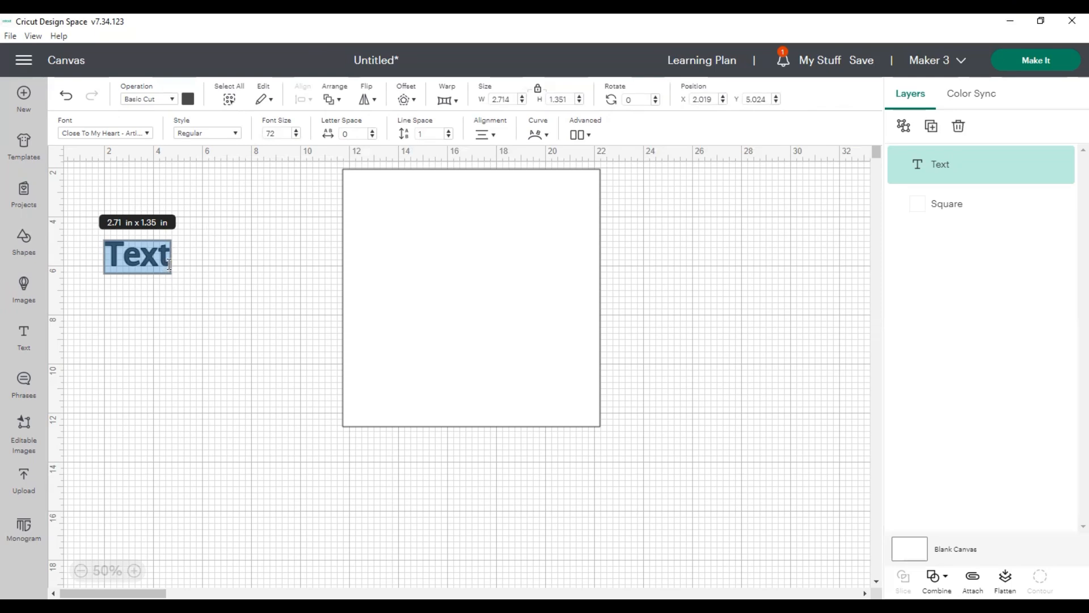
left_click(170, 264)
key("BackSpace")
key("BackSpace")
key("BackSpace")
key("BackSpace")
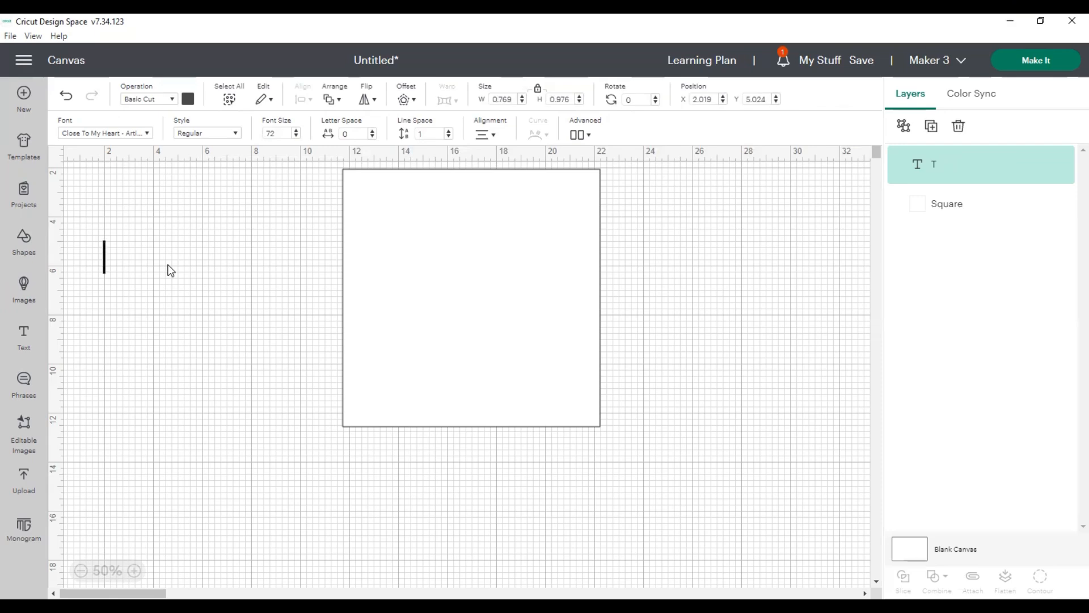
type("-")
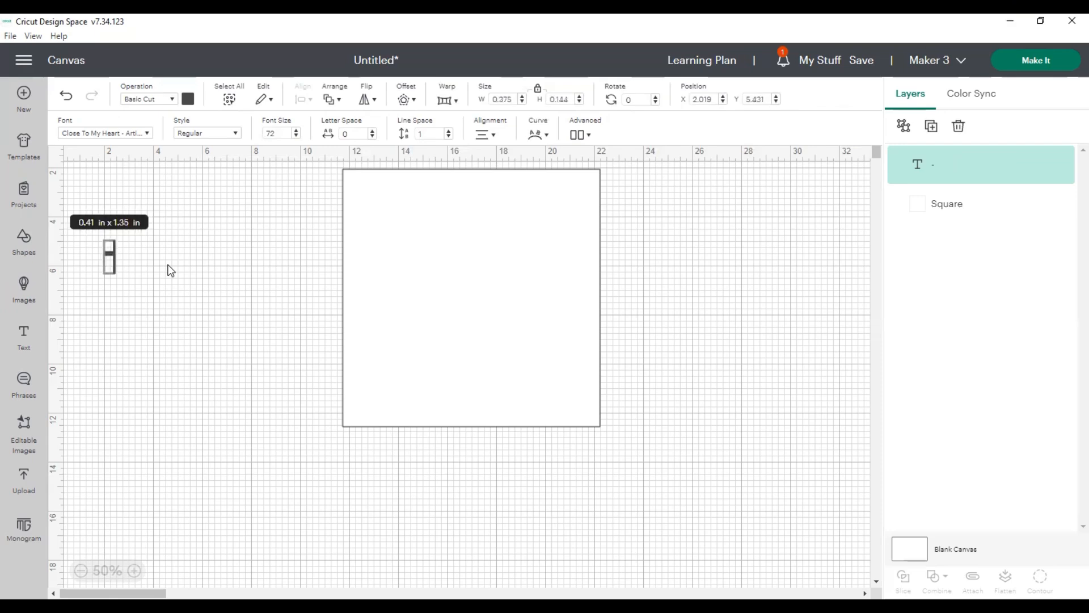
type("--")
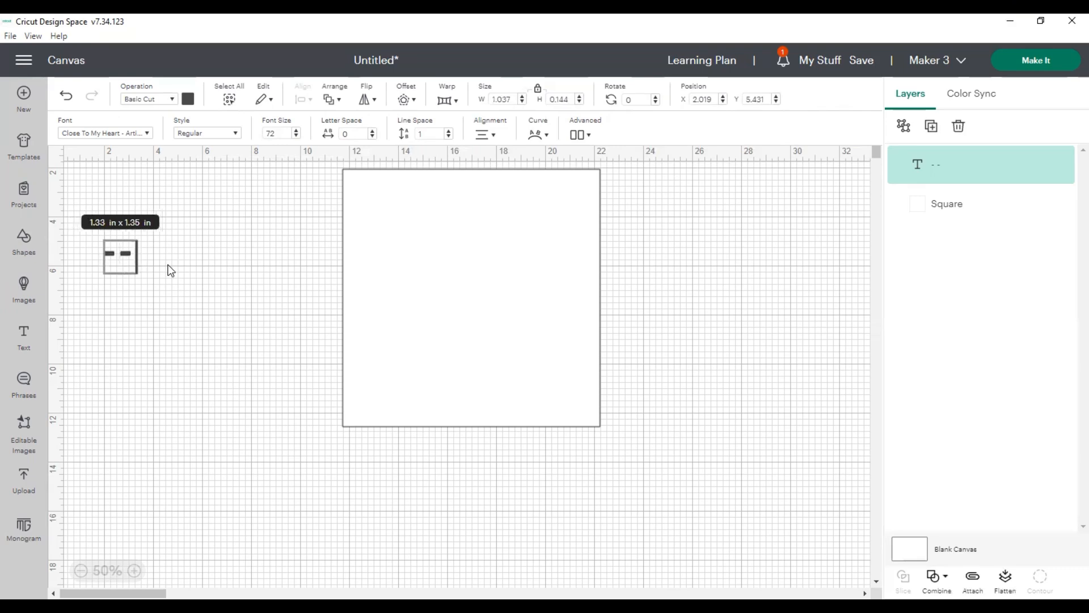
type("------")
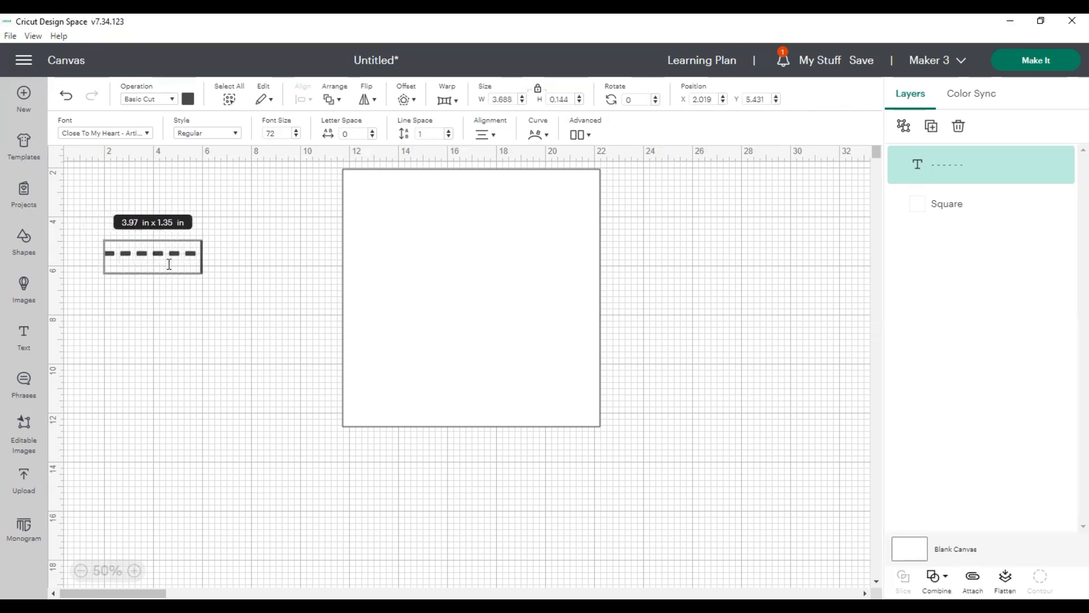
type("----")
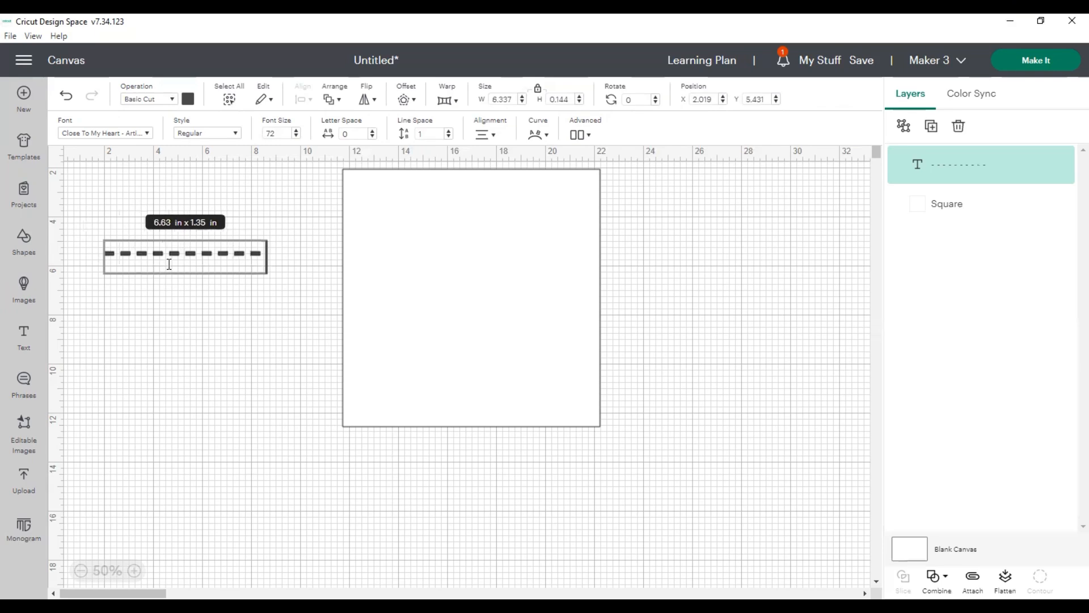
type("----")
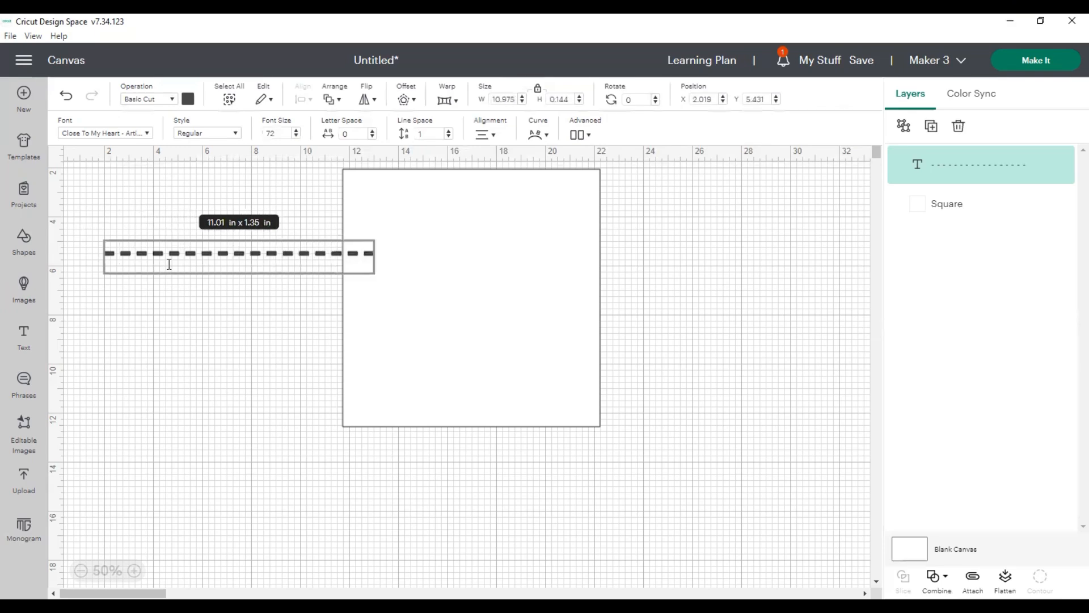
key("BackSpace")
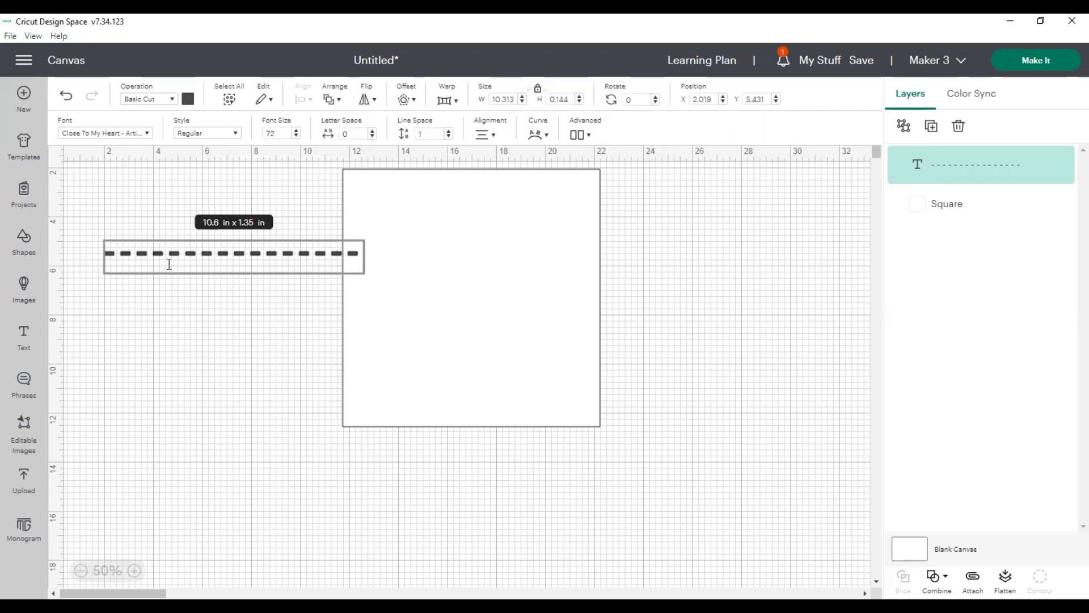
key("BackSpace")
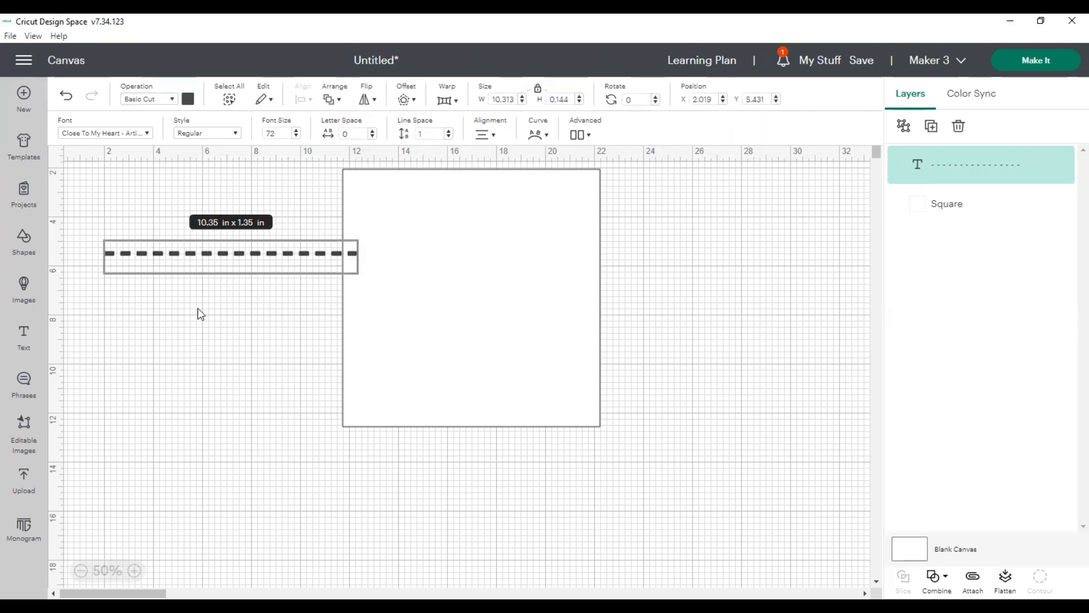
- Move the dashed line onto the square, just inside its upper edge
left_click(199, 254)
left_click_drag(200, 251, 465, 197)
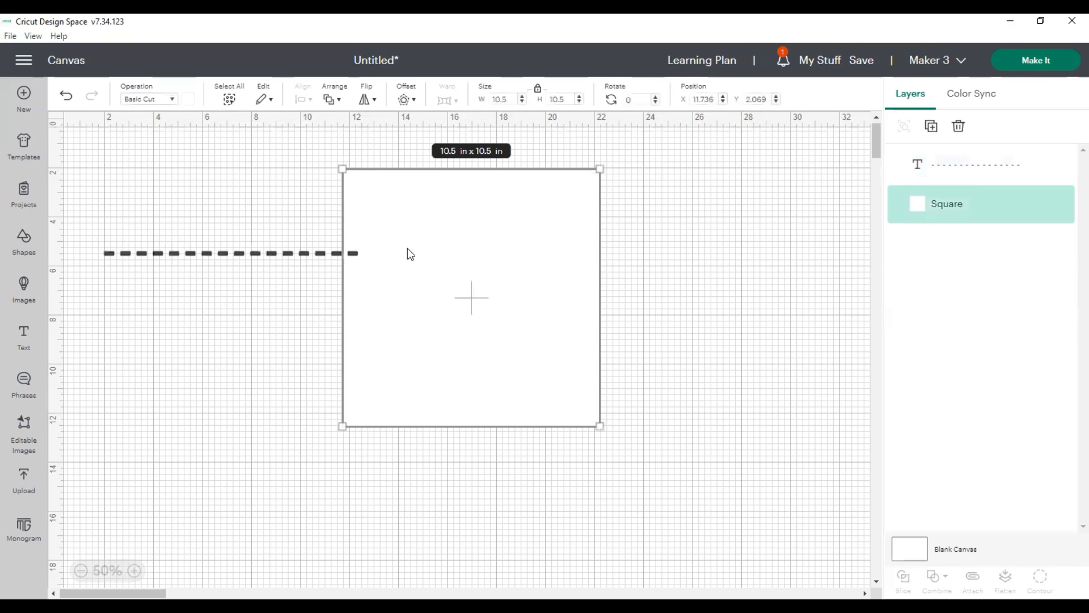
left_click_drag(292, 252, 531, 179)
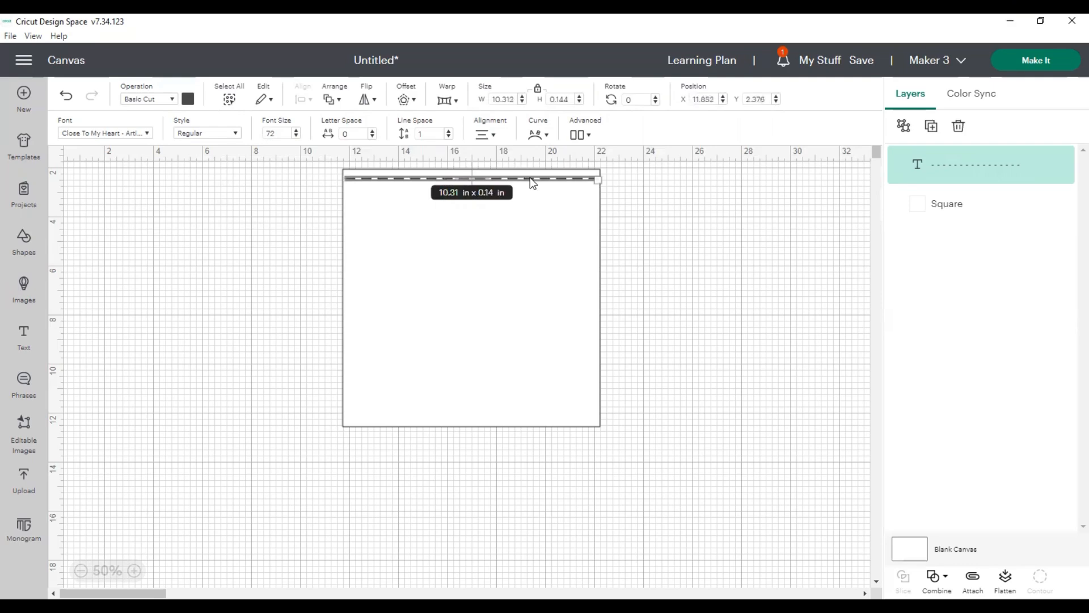
- Set the dashed line's font size to 74 and its line spacing to 1.7
left_click(296, 131)
left_click(296, 131)
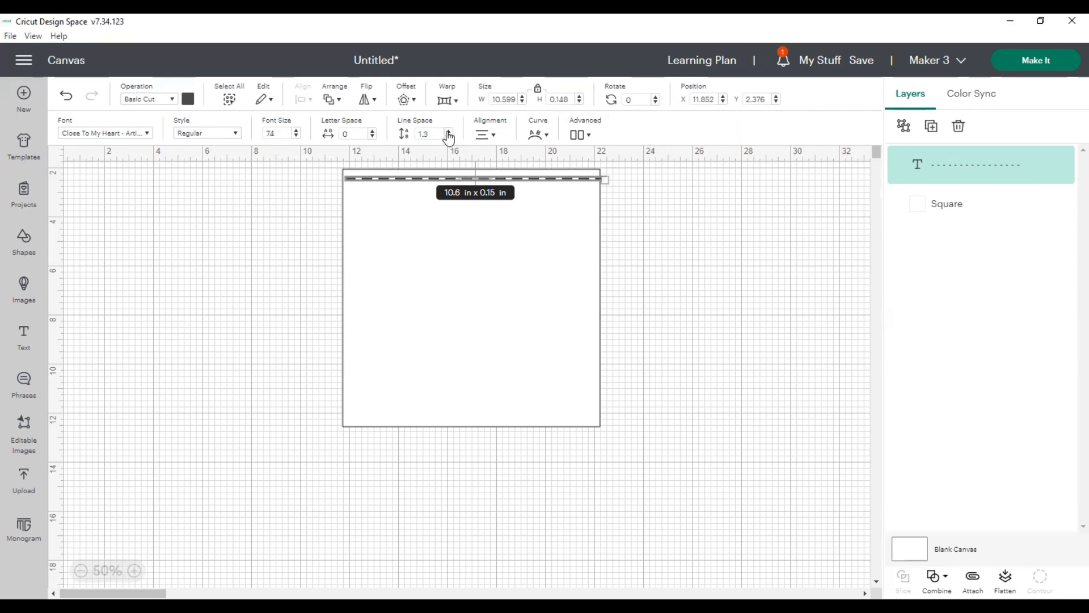
left_click(396, 347)
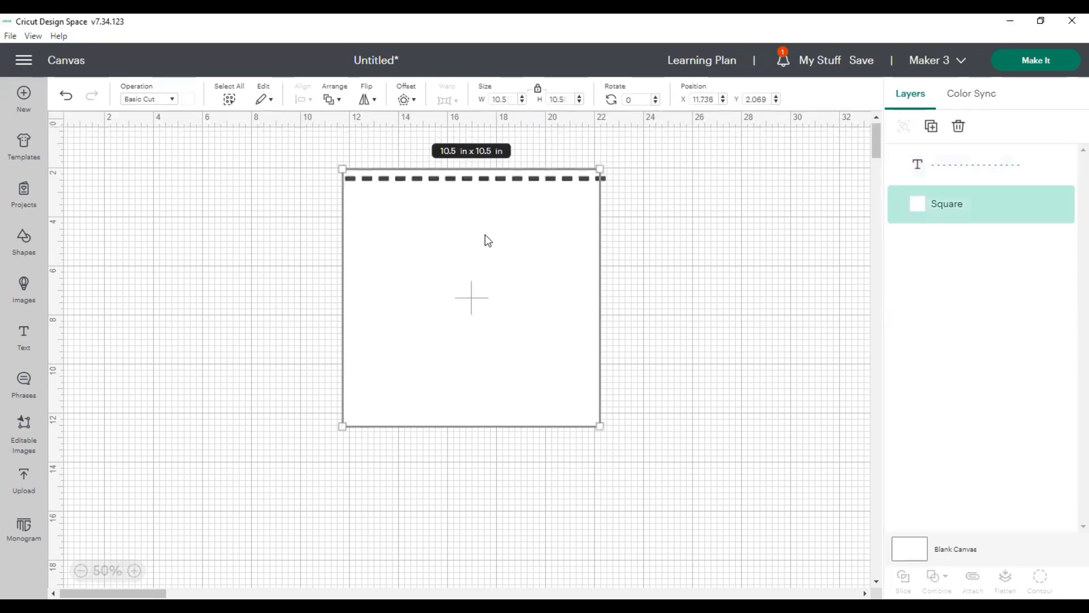
- Remove the last dash from the dashed line so it fits within the square's width
double_click(552, 181)
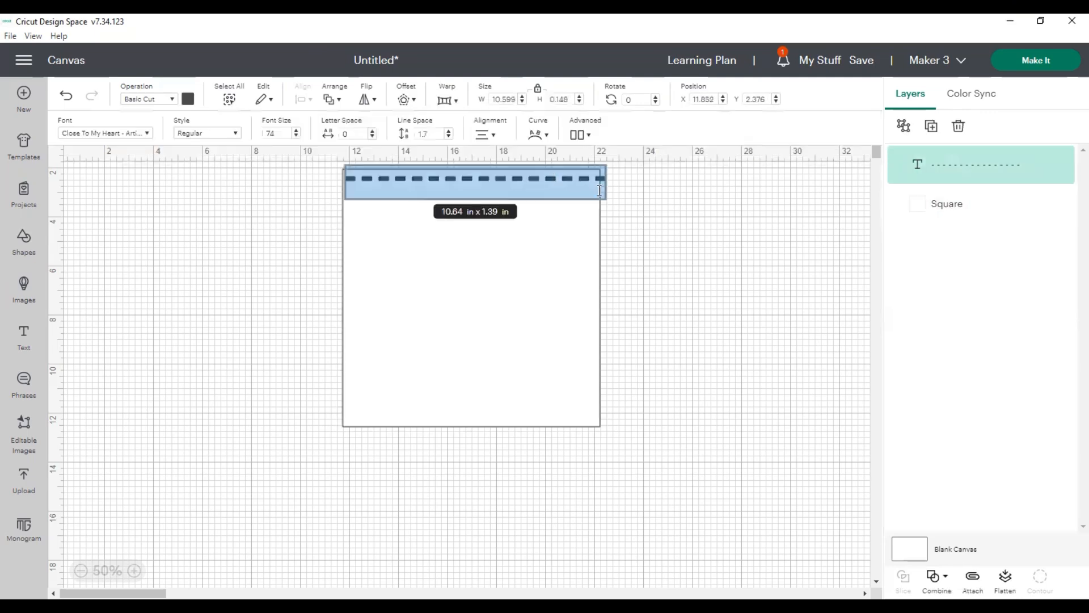
left_click(604, 183)
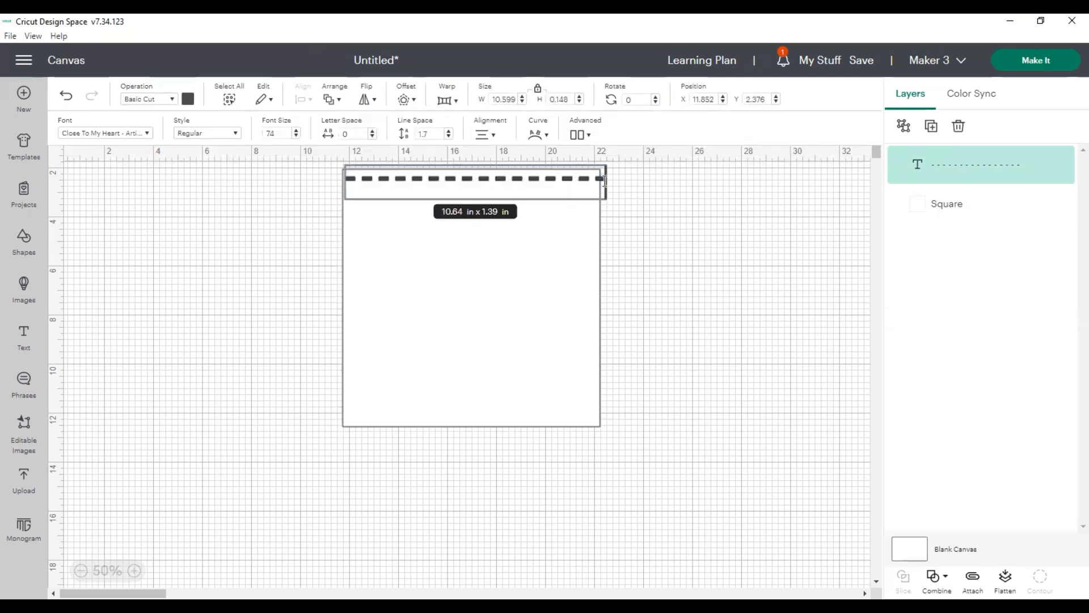
key("BackSpace")
left_click(658, 256)
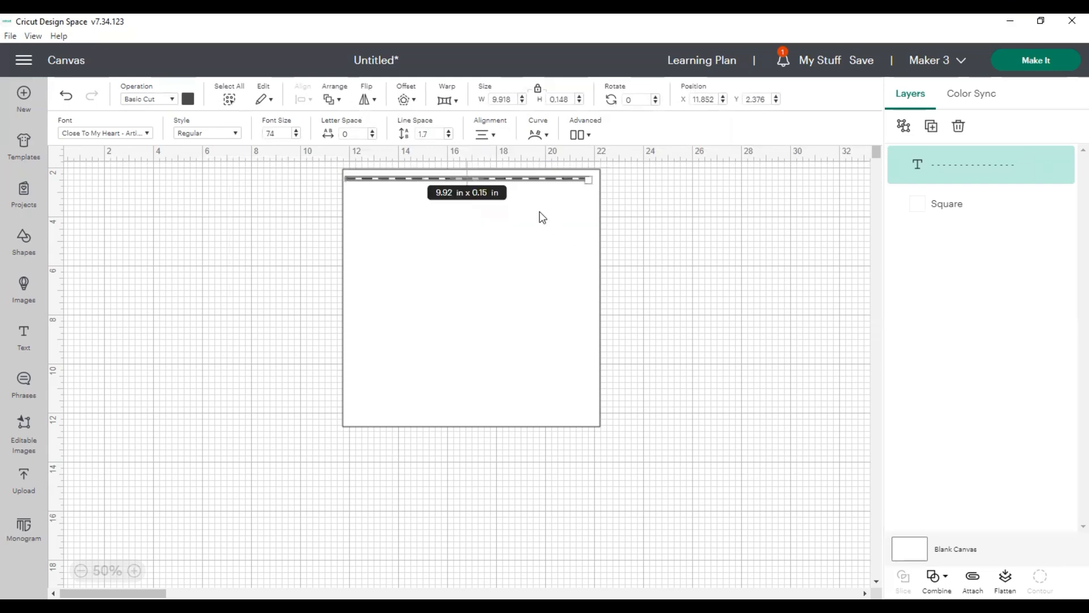
- Separate the dashed line from the square, placing the line on empty canvas at about X 5.7, Y 3.8 and the square well to its right
left_click_drag(526, 176, 265, 222)
left_click_drag(537, 311, 844, 365)
left_click_drag(311, 226, 423, 211)
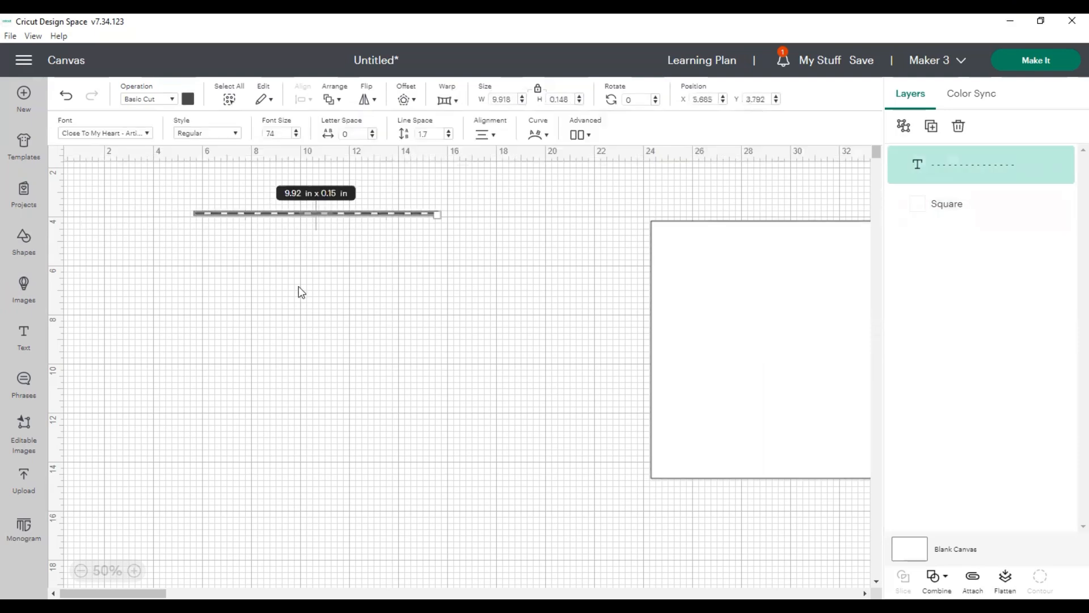
left_click(279, 212)
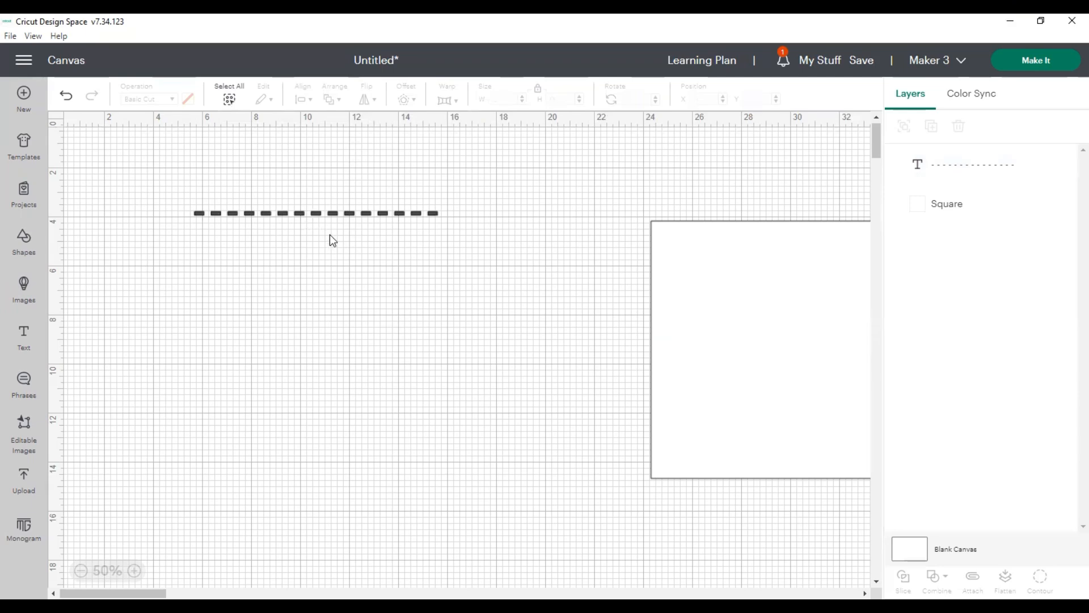
- Duplicate the dashed line and place the copy below the original
left_click(930, 171)
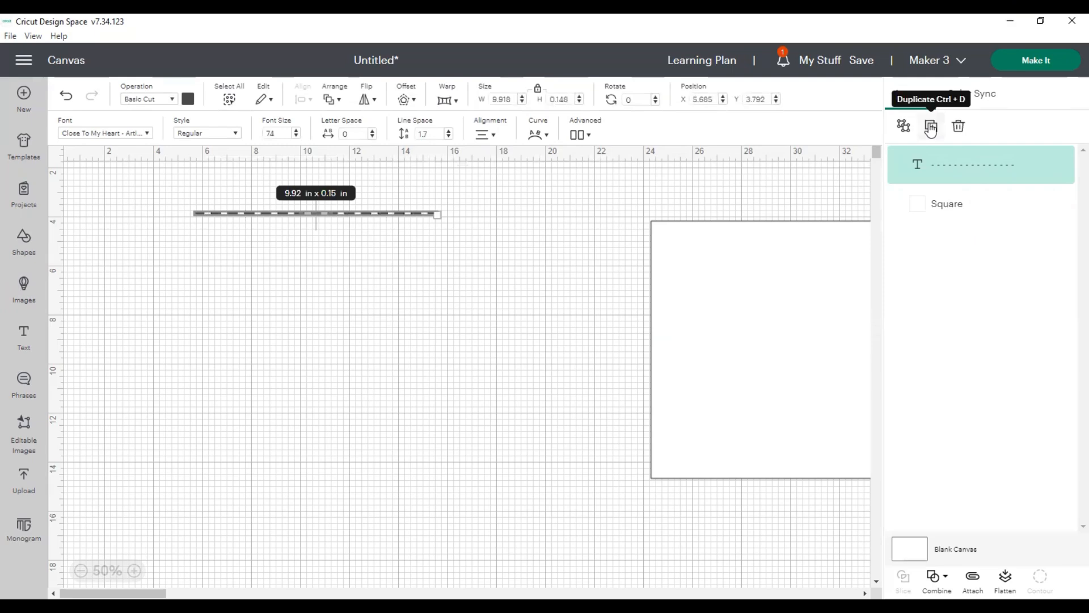
right_click(344, 214)
key("Escape")
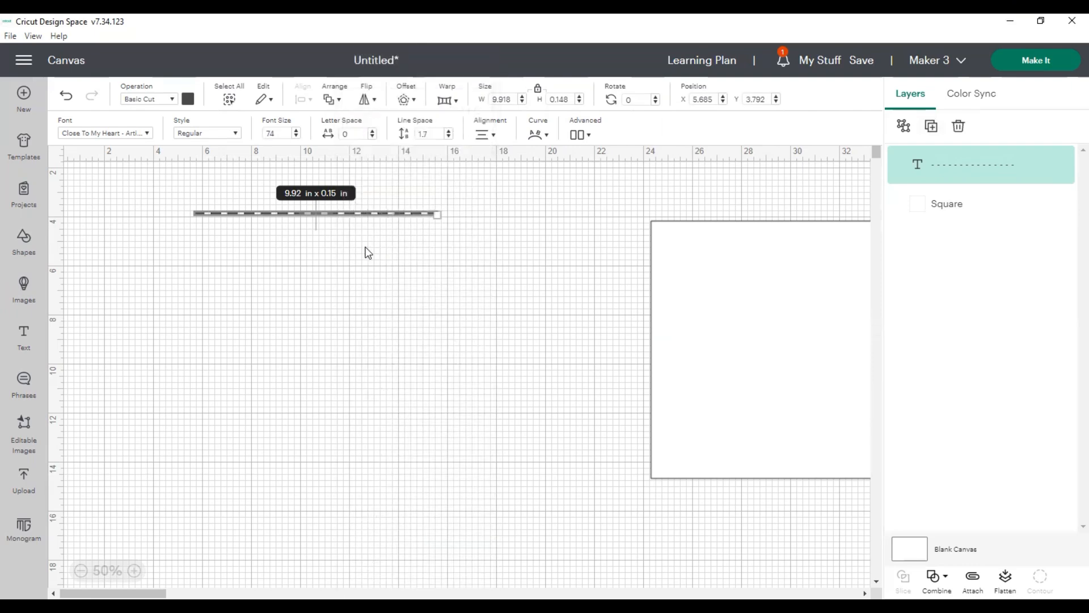
key("ctrl+d")
left_click_drag(237, 194, 319, 293)
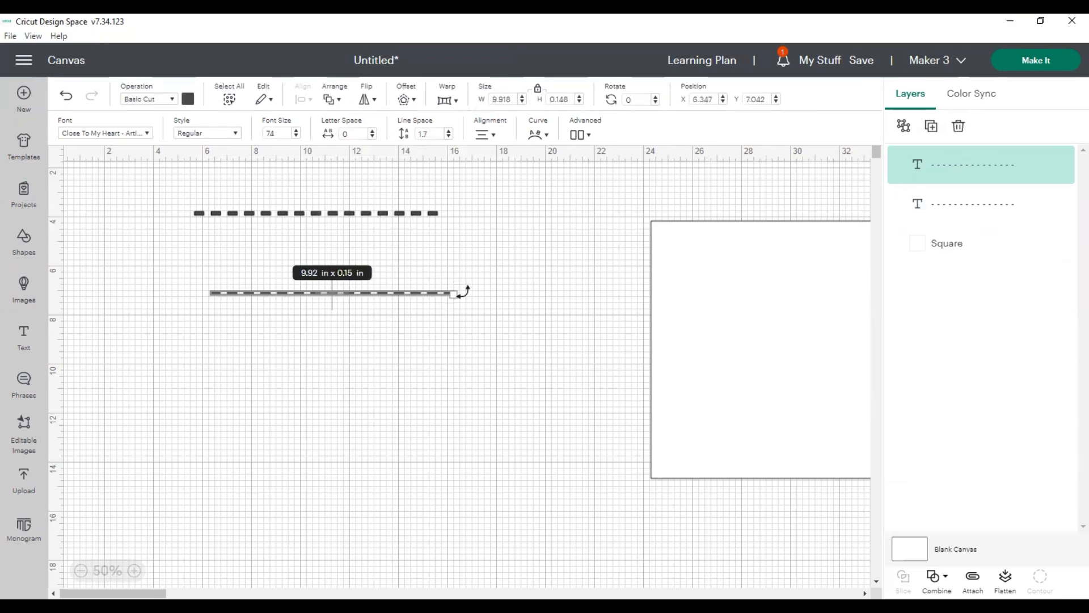
- Rotate the copied dashed line about 90° and position it as the left side, meeting the horizontal line's left end
left_click_drag(462, 299, 394, 369)
mouse_move(328, 380)
left_mouse_down()
mouse_move(175, 431)
mouse_move(193, 421)
left_mouse_up()
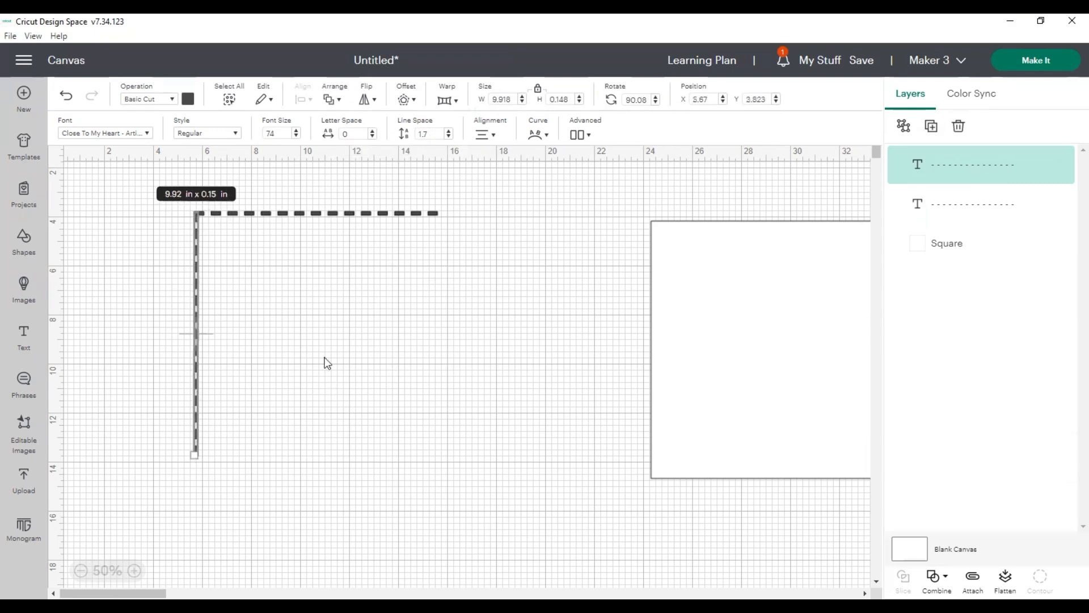
left_click(302, 256)
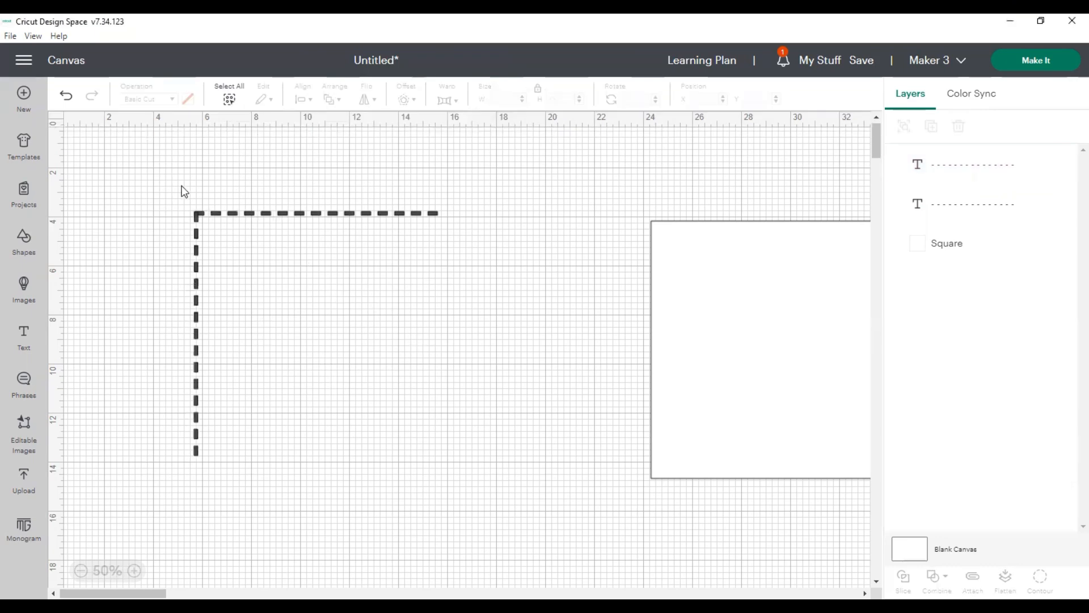
- Align the horizontal and vertical dashed lines to each other with Align Left and Align Top
left_click_drag(146, 175, 494, 487)
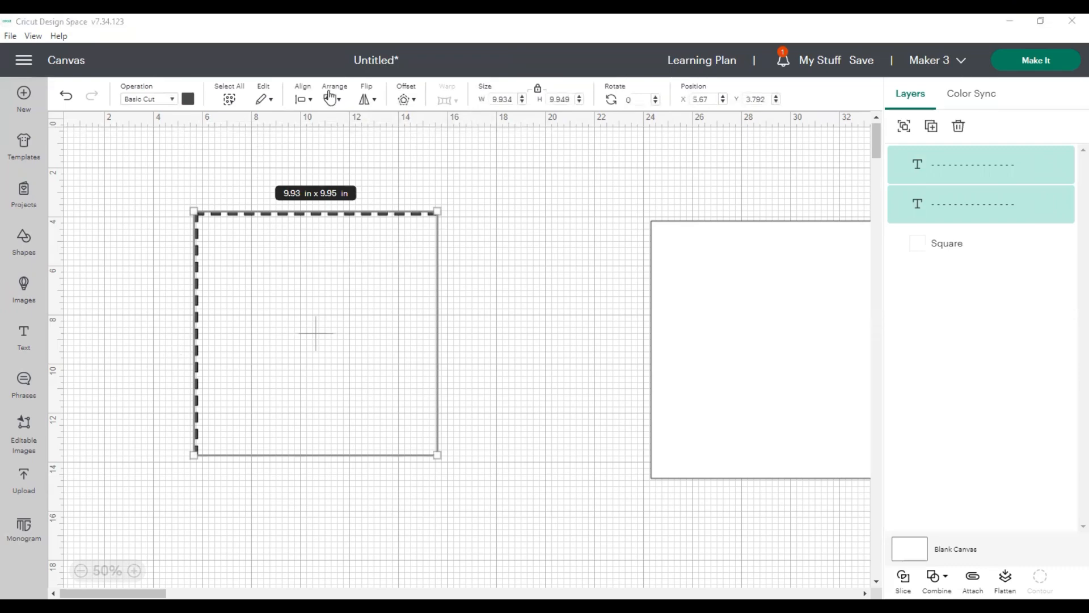
left_click(302, 102)
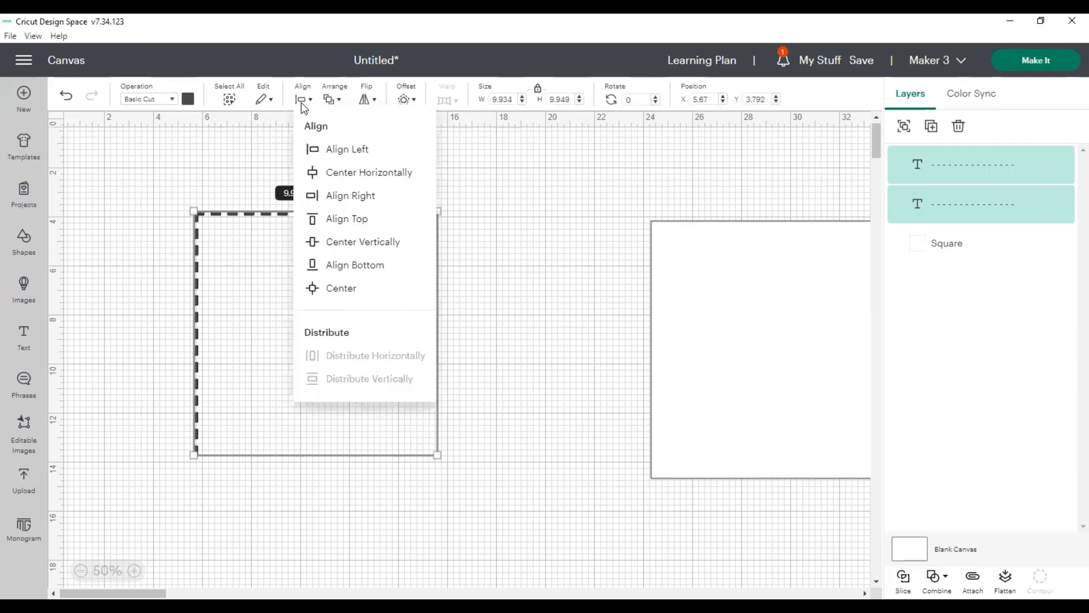
left_click(327, 151)
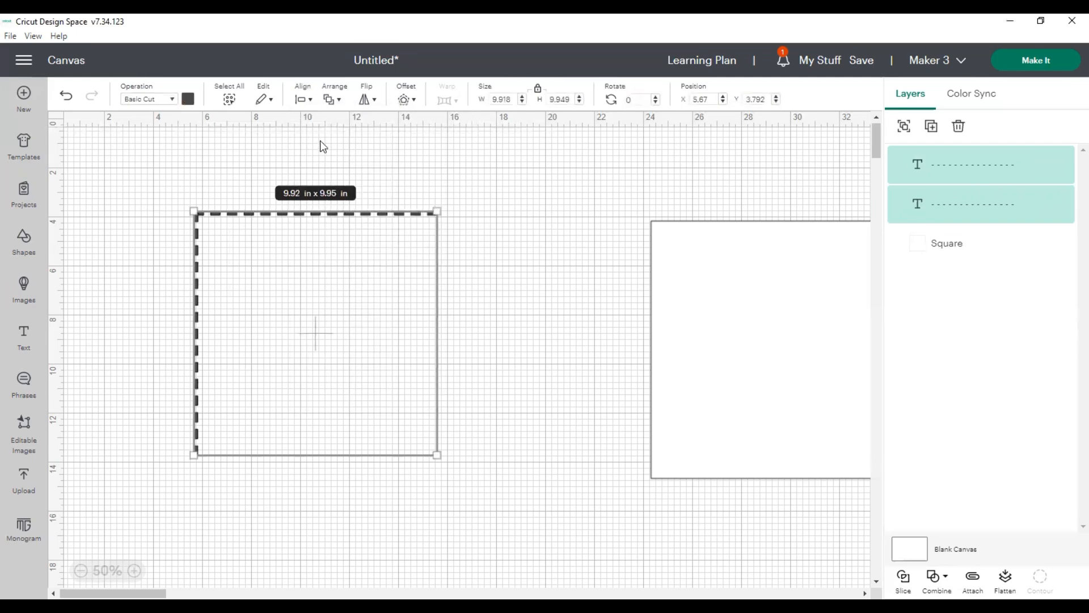
left_click(311, 103)
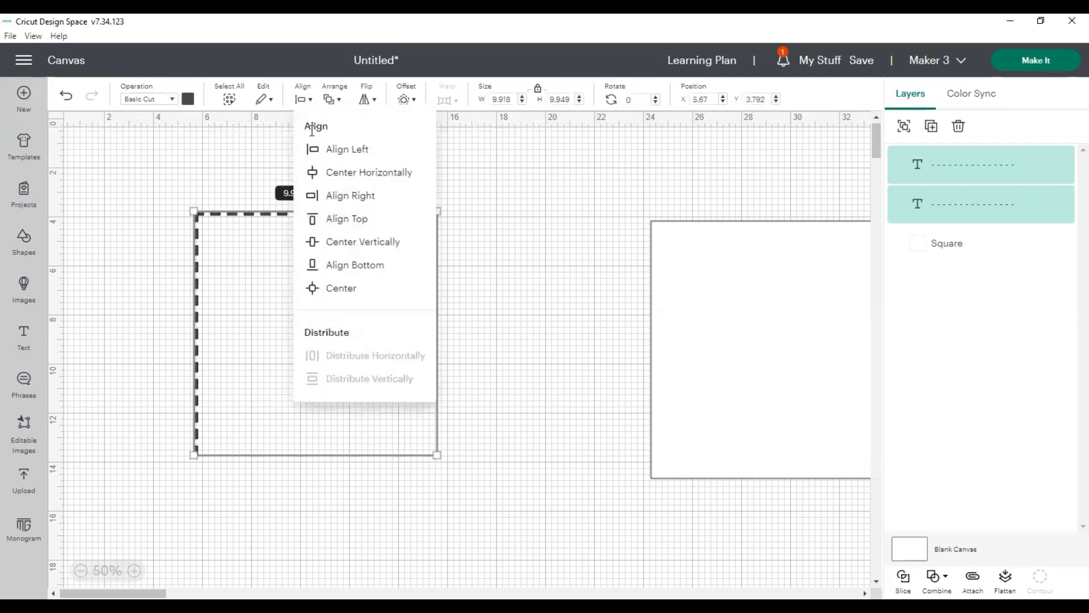
left_click(324, 221)
left_click(548, 364)
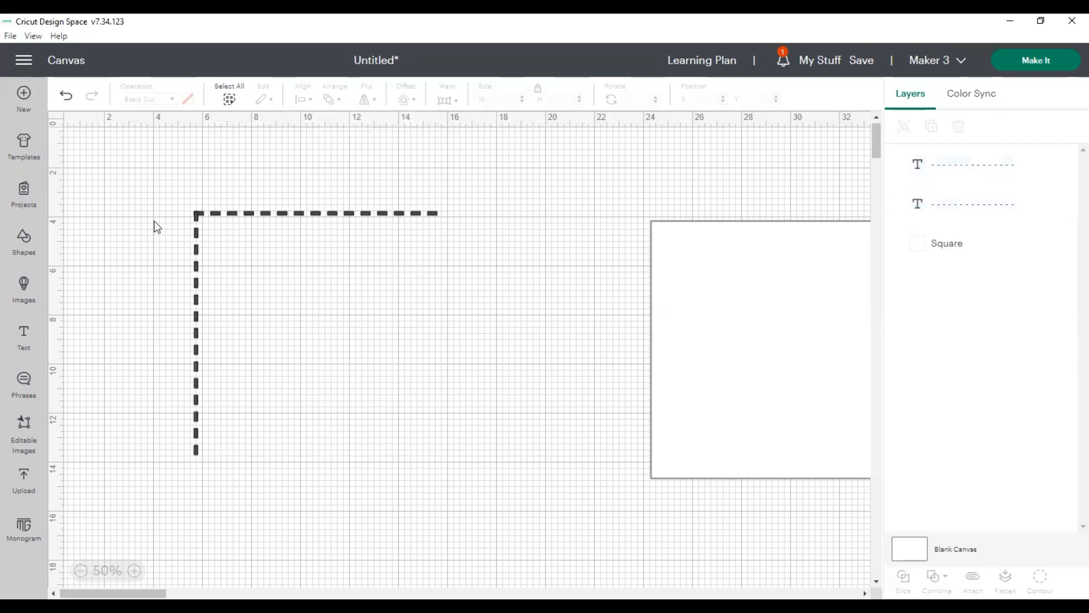
- Group the horizontal and vertical dashed lines, and place a duplicate of the group at about X 12.2, Y 3.4
left_click_drag(143, 182, 481, 472)
left_click(903, 125)
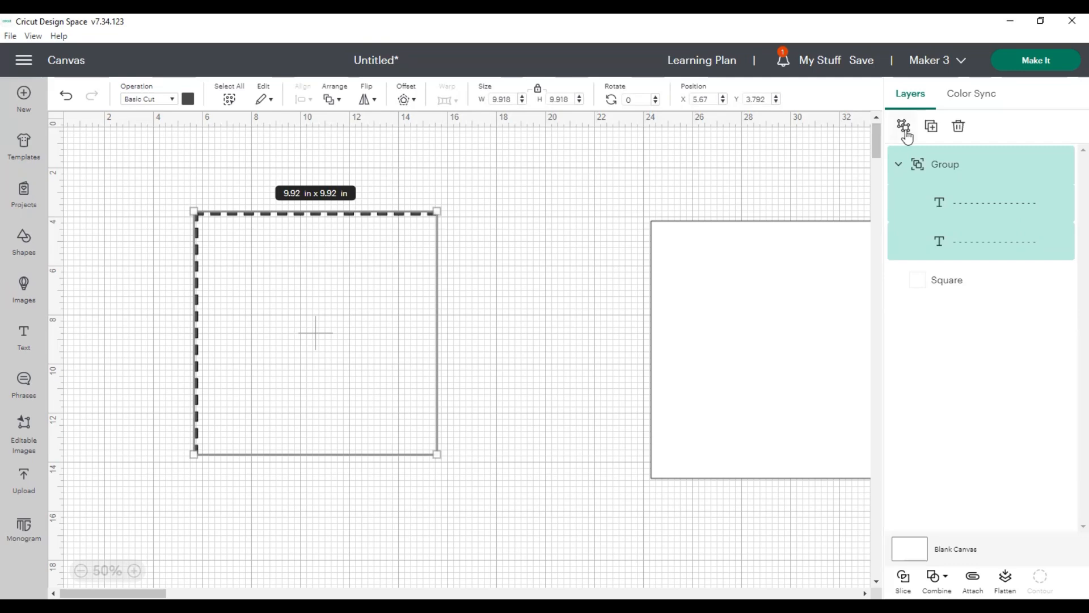
left_click(931, 133)
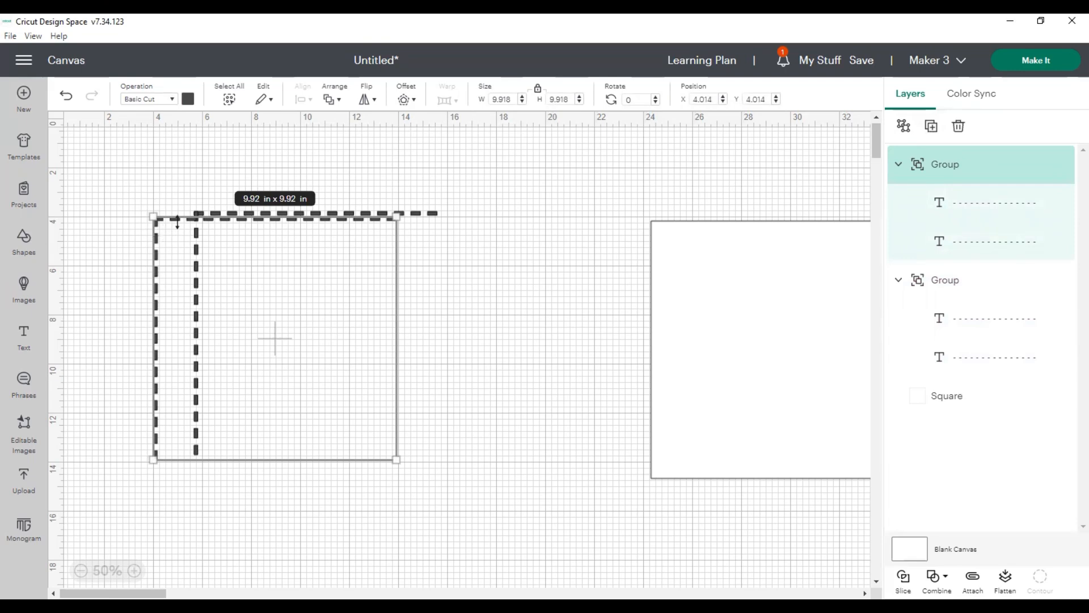
left_click_drag(180, 246, 379, 230)
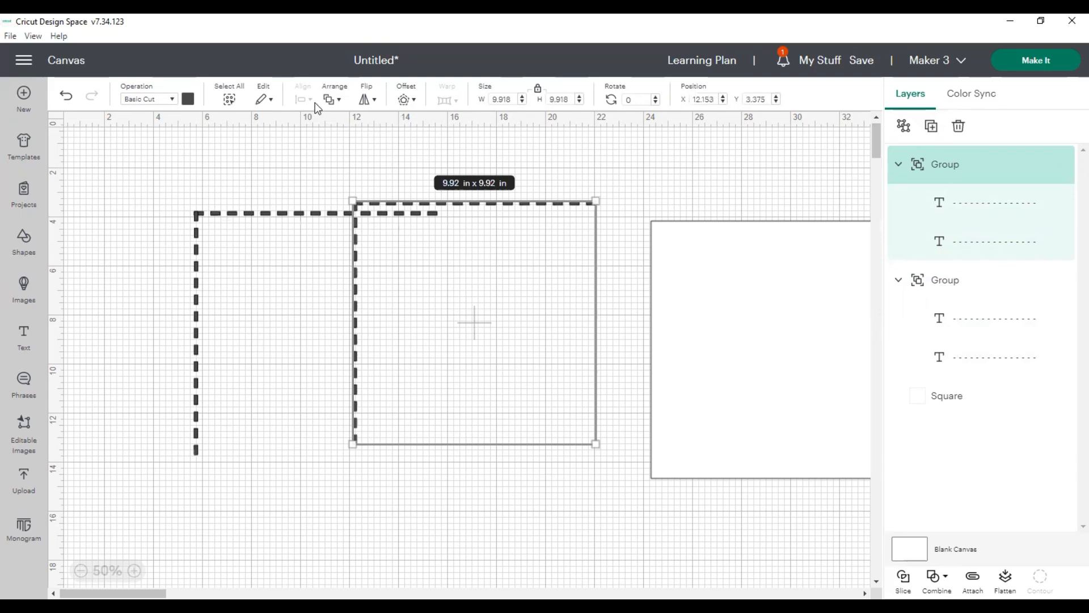
- Flip the duplicated L-shaped dash group both horizontally and vertically
left_click(362, 105)
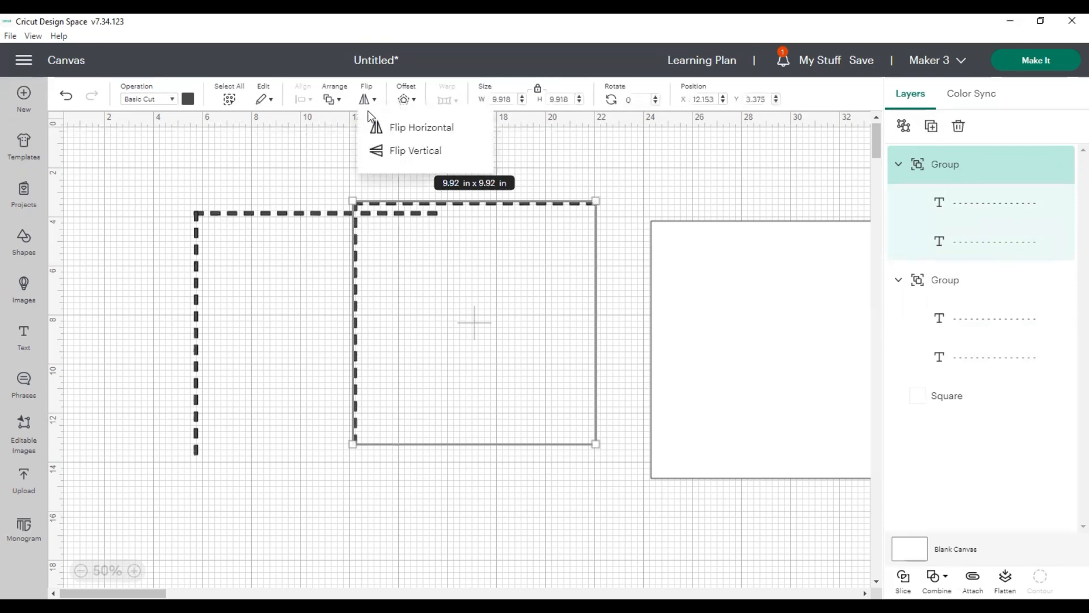
left_click(376, 128)
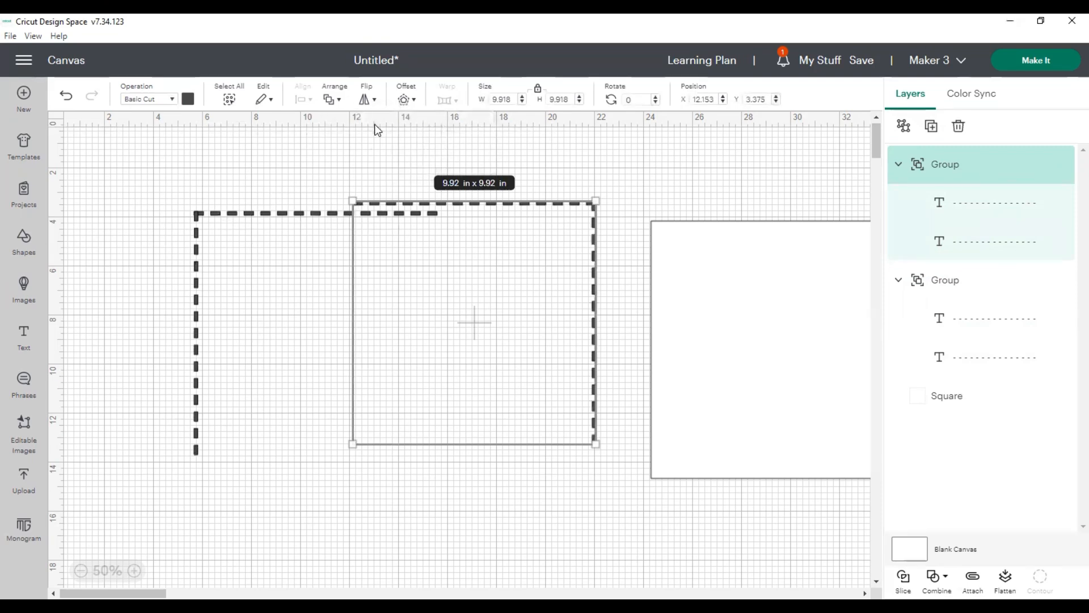
left_click(366, 101)
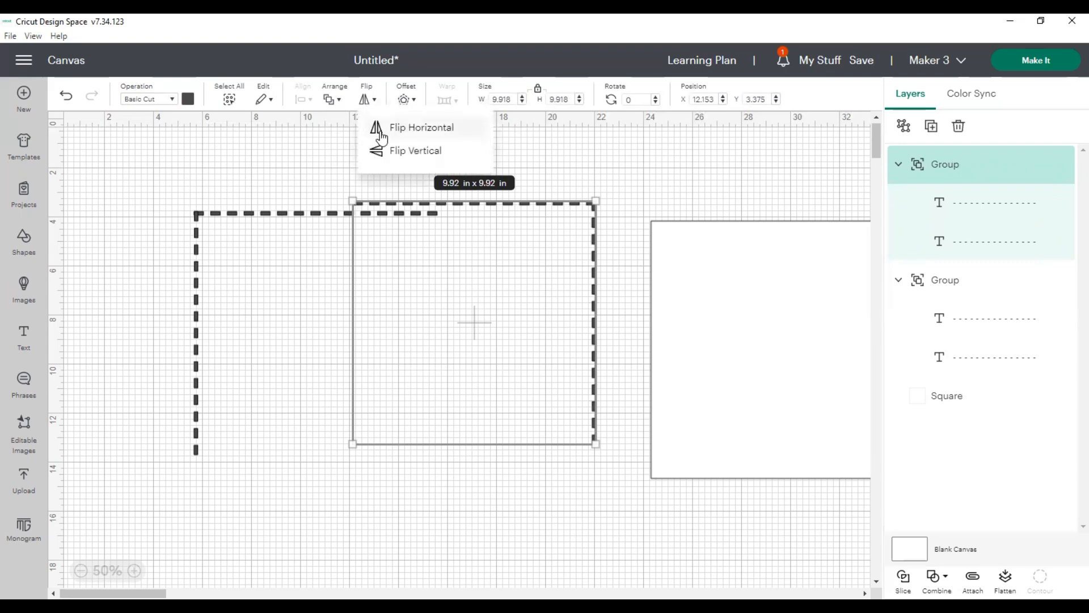
left_click(385, 151)
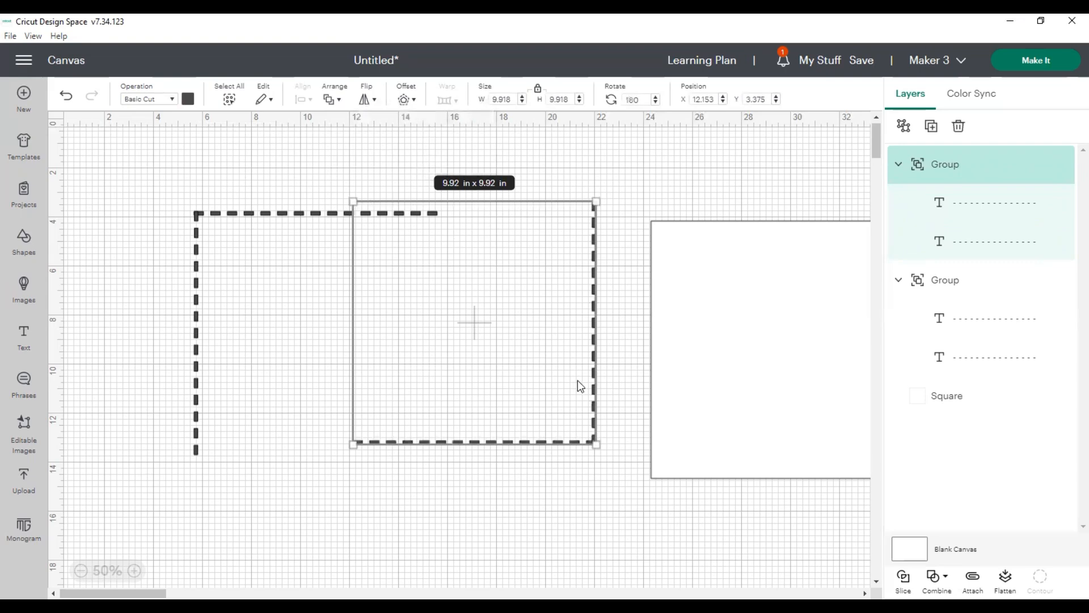
- Position the flipped dash group against the original so the two form a closed dashed square
left_click_drag(595, 404, 518, 412)
left_click_drag(552, 238, 394, 248)
left_click(546, 333)
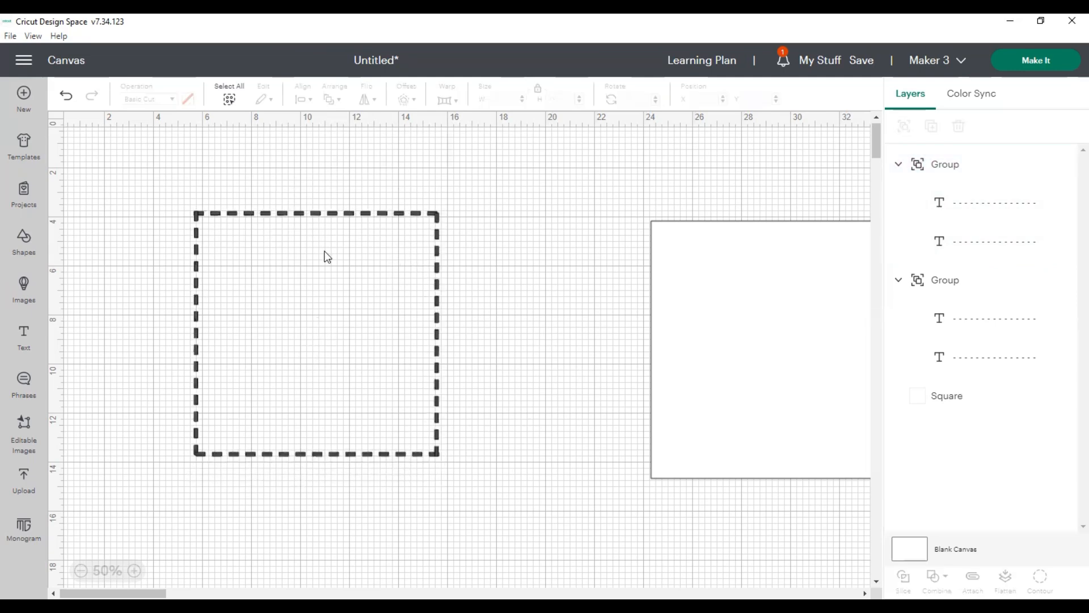
- Align the two L-shaped dash groups to each other with Align Right and Align Bottom
left_click_drag(168, 187, 479, 478)
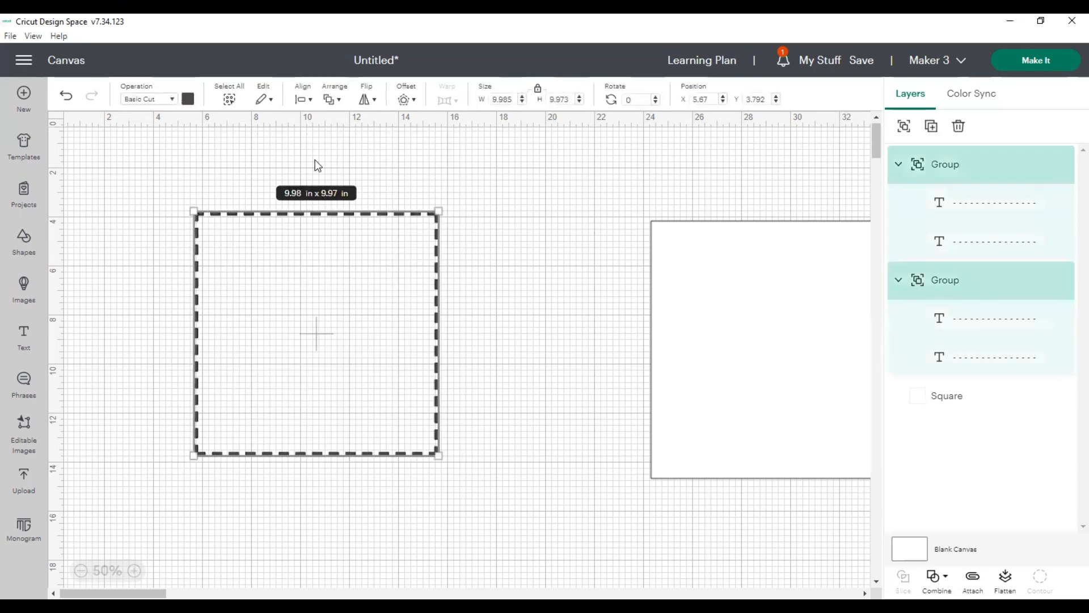
left_click(301, 100)
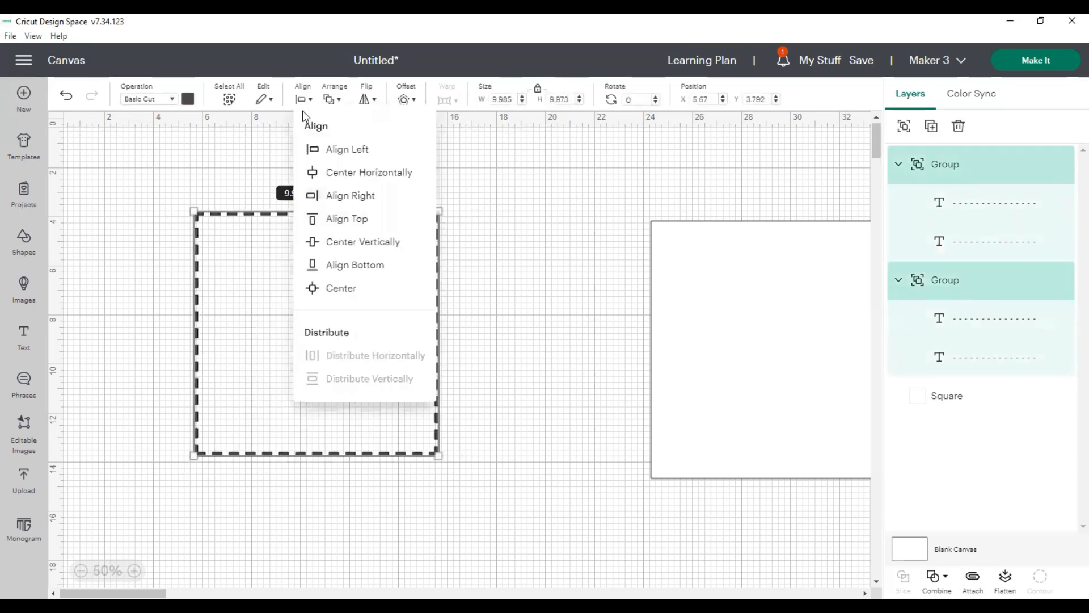
left_click(352, 202)
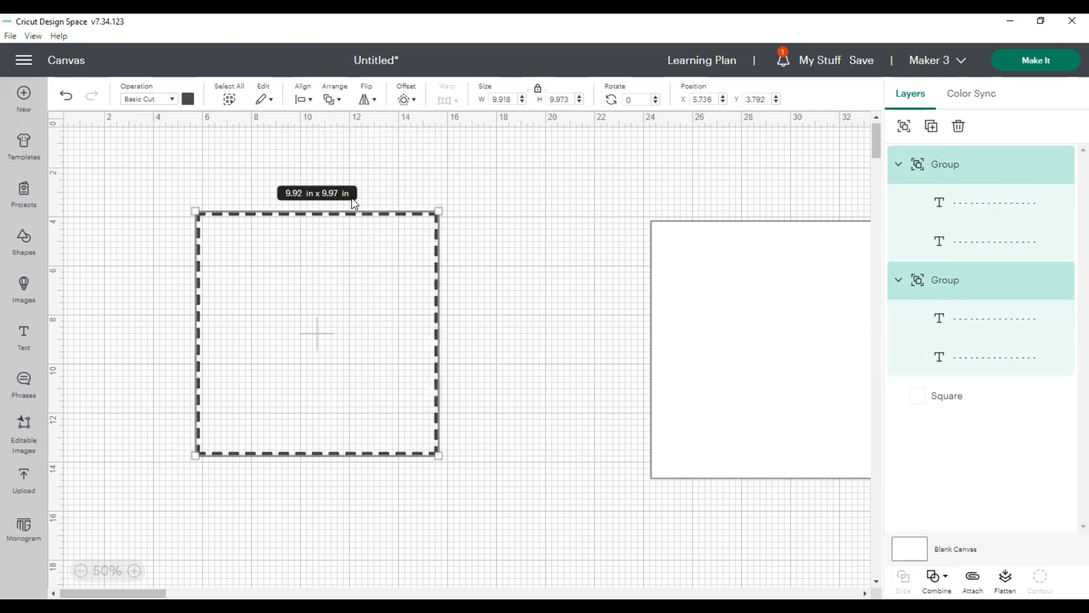
left_click(301, 101)
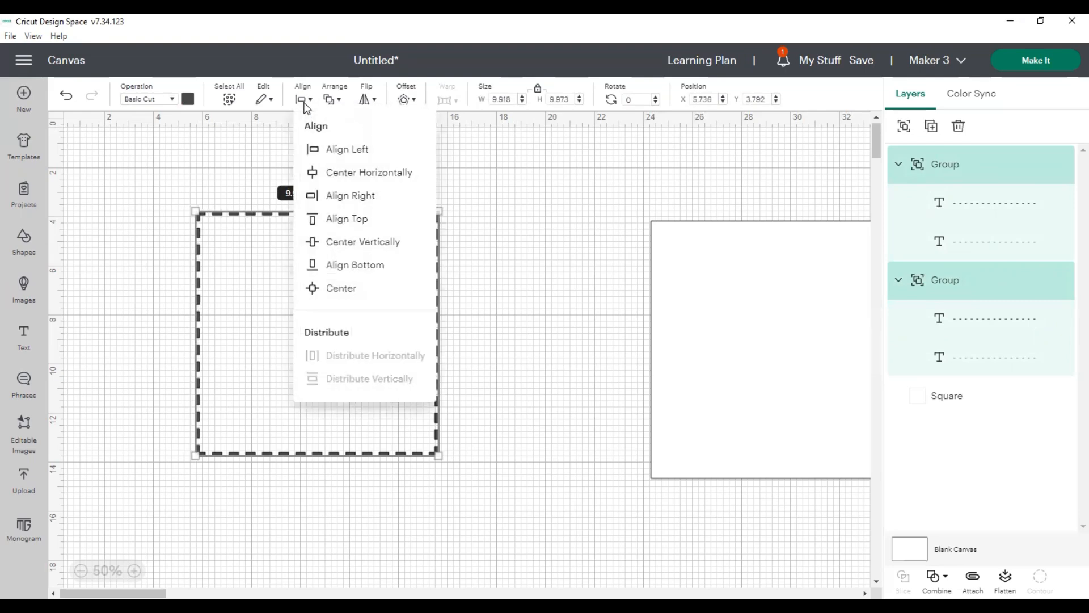
left_click(370, 290)
left_click(526, 347)
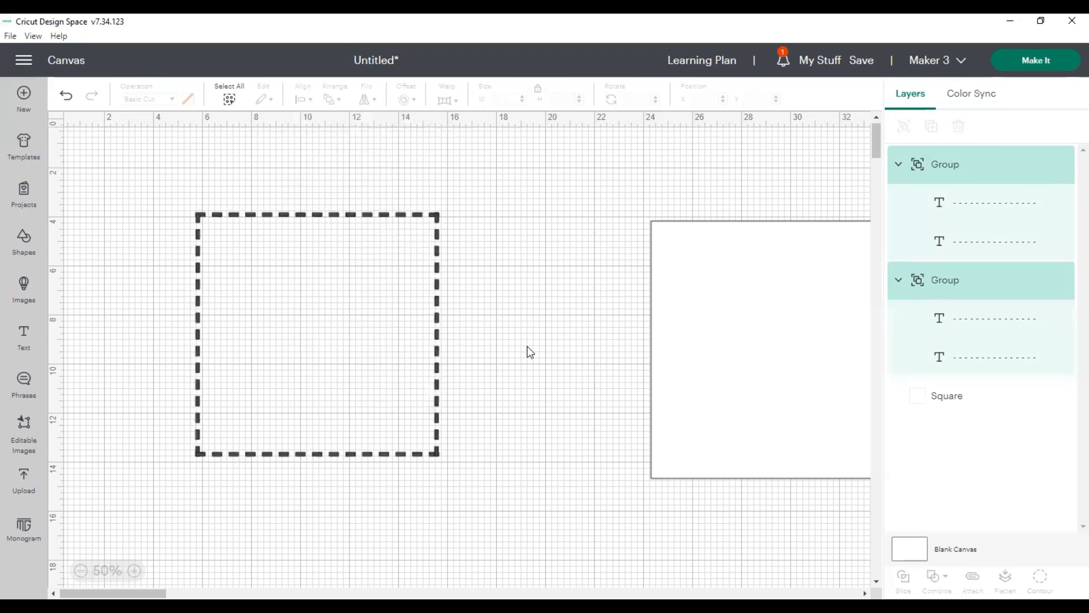
- Move the dashed border to mid-canvas and place the white square behind it at about X 12.2, Y 3.8
left_click_drag(174, 194, 460, 479)
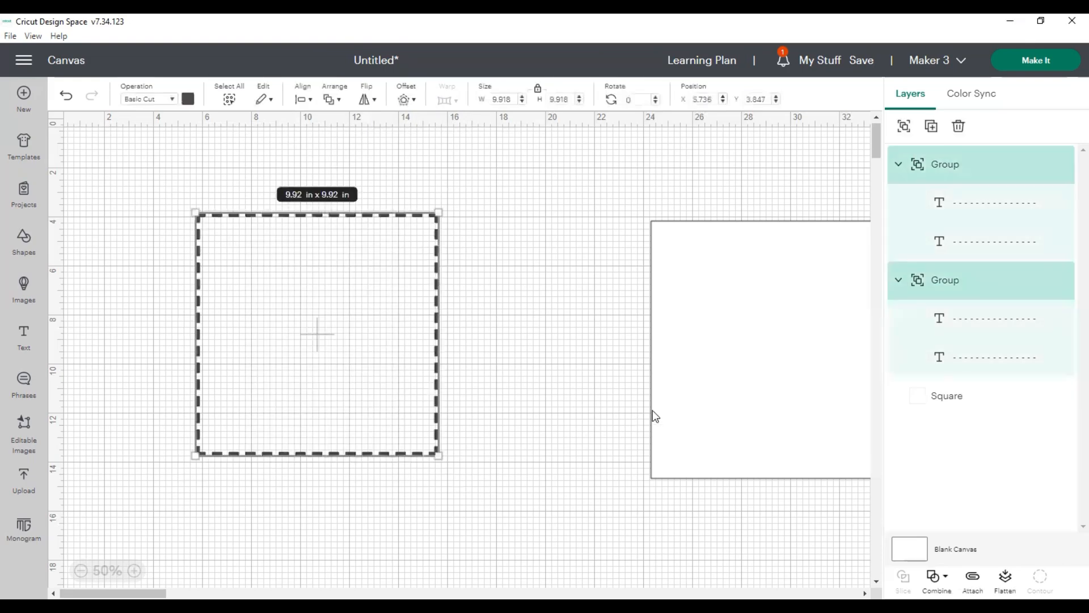
left_click_drag(275, 403, 442, 409)
left_click_drag(732, 415, 482, 396)
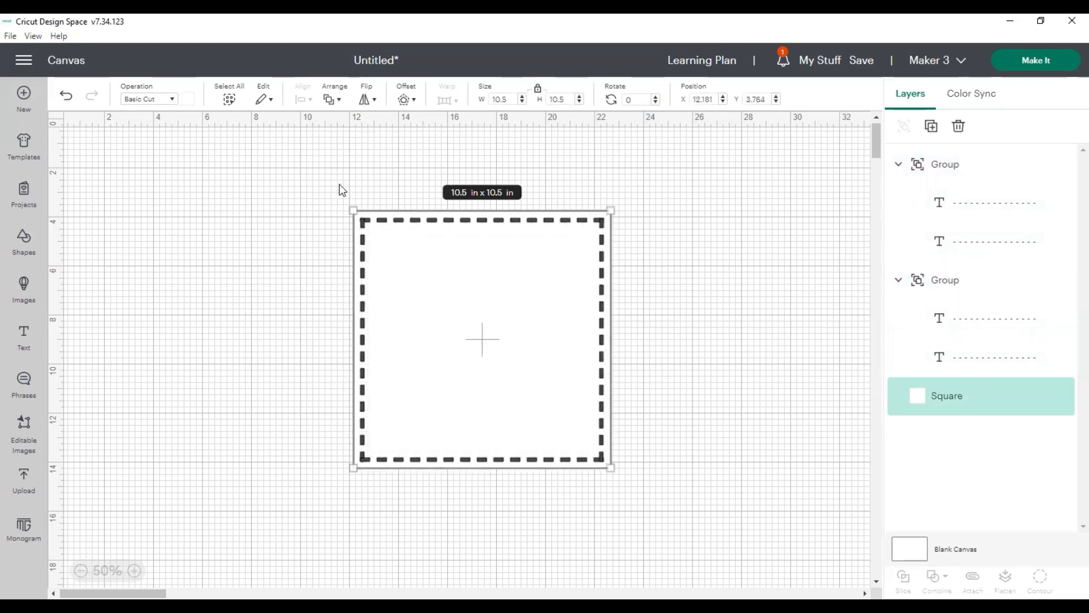
- Center the dashed border on the white square both horizontally and vertically
left_click_drag(334, 191, 616, 467)
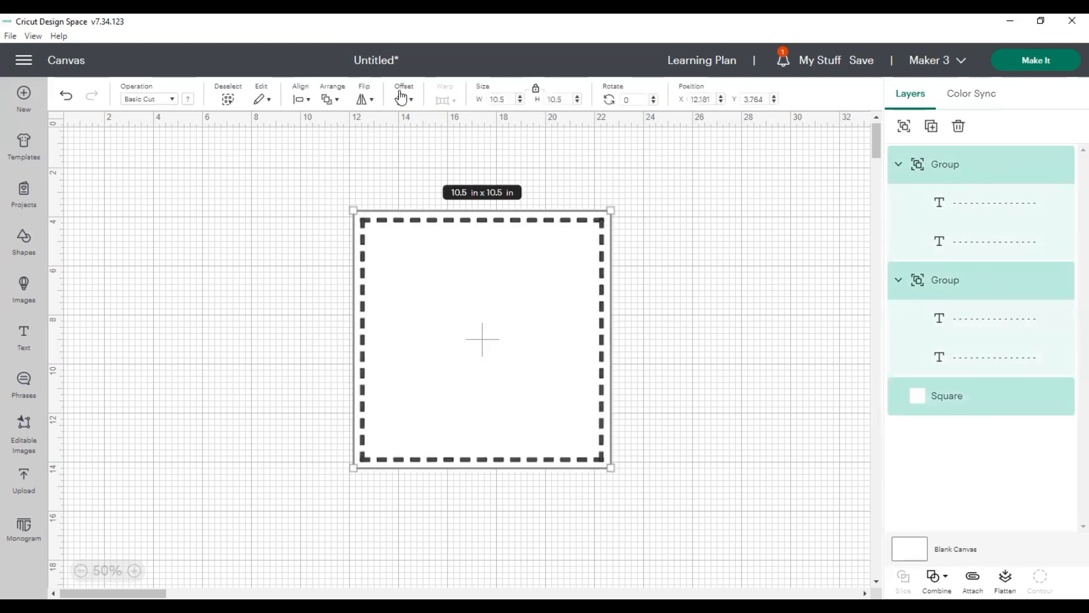
left_click(304, 100)
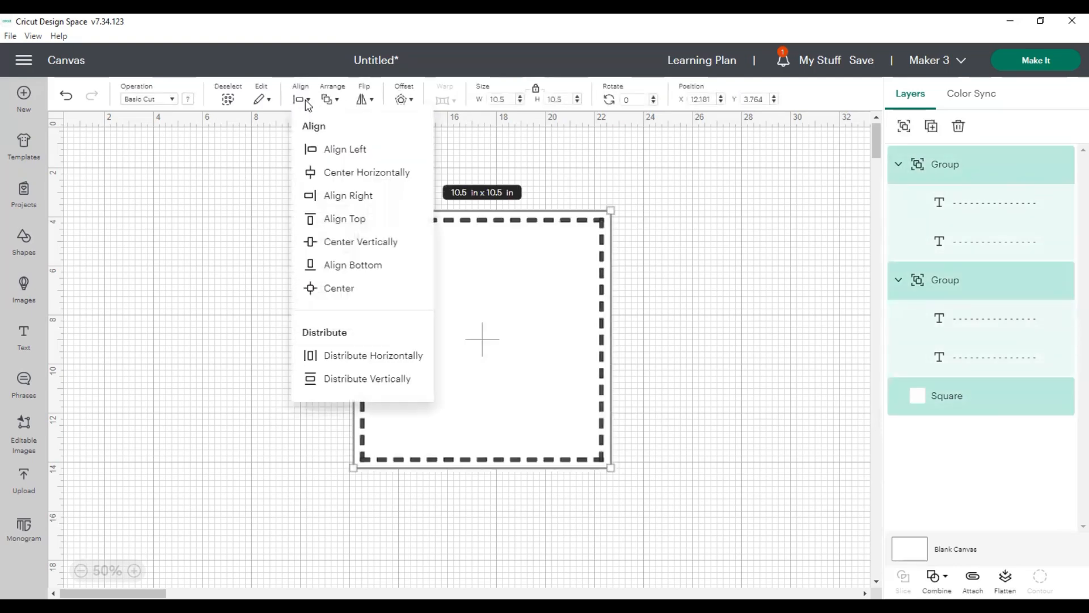
left_click(344, 177)
left_click(304, 100)
left_click(343, 243)
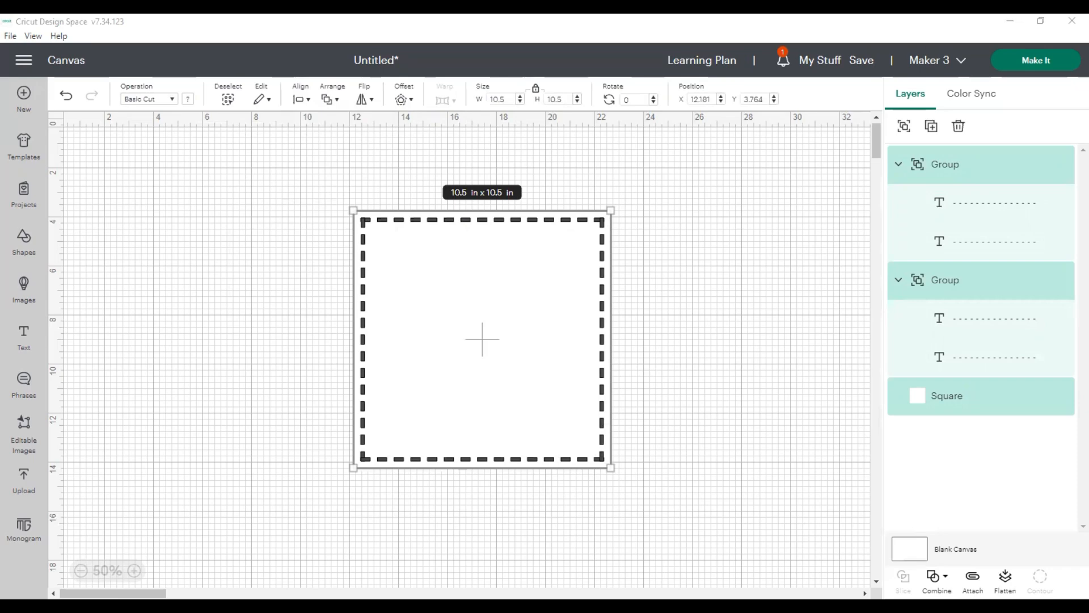
- Subtract the dashed border from the square and preview the cut on the mat before returning to the canvas
left_click(937, 581)
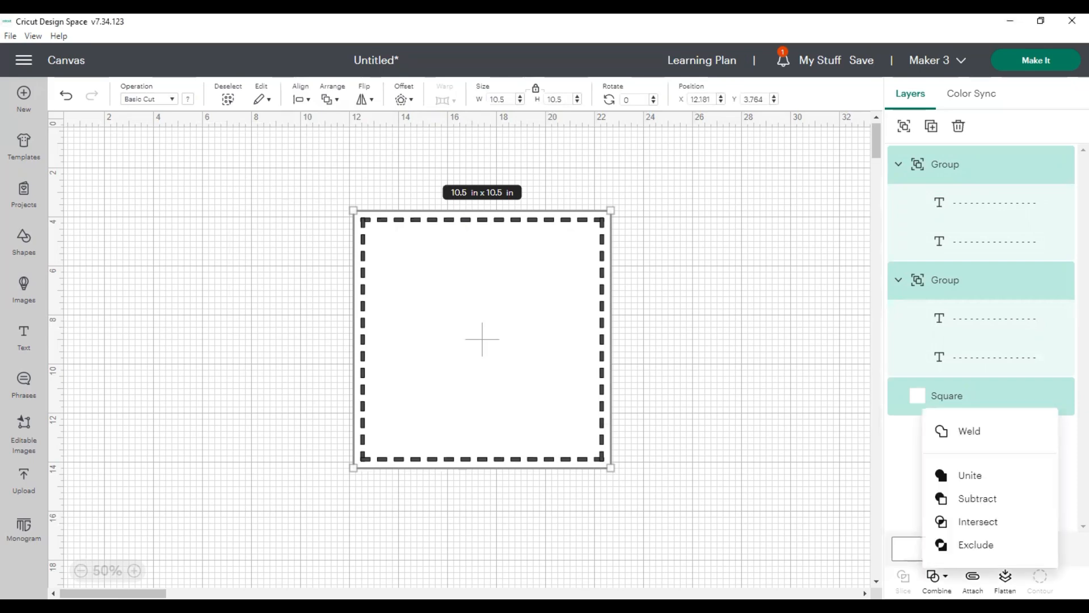
left_click(903, 503)
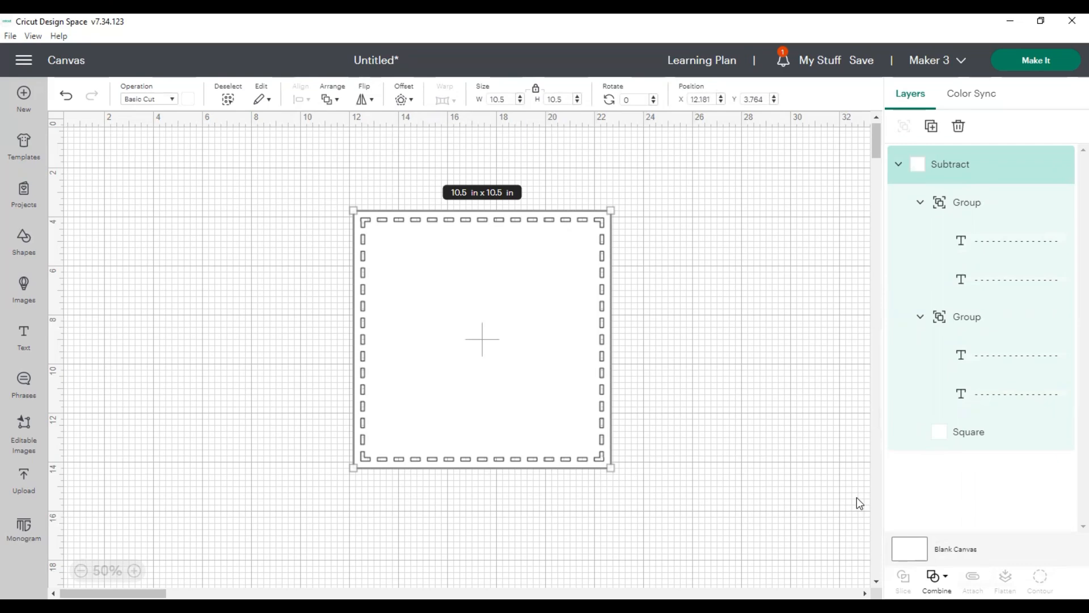
left_click(1041, 72)
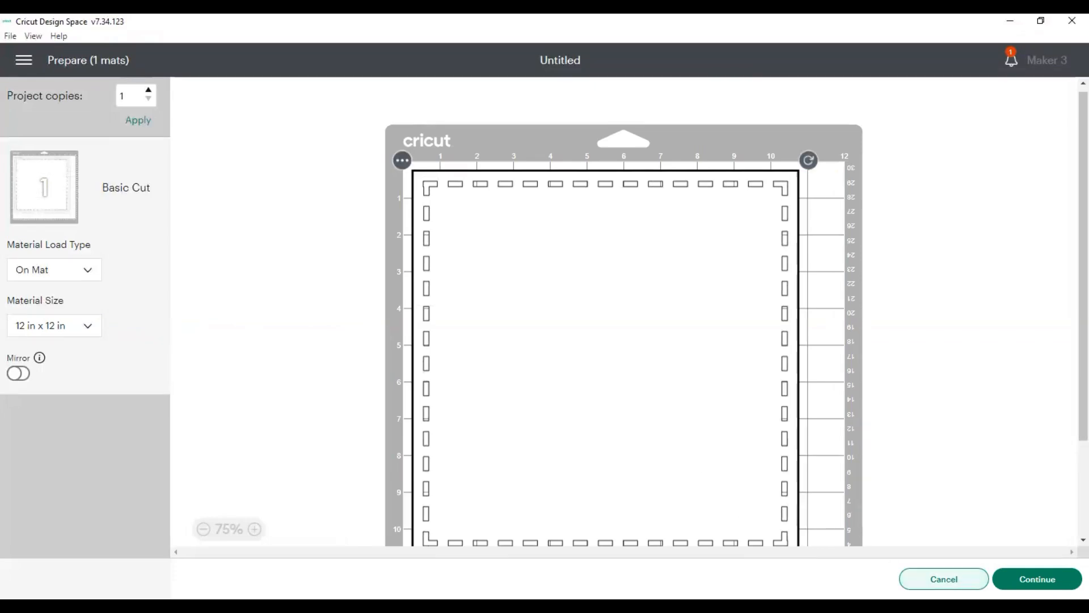
left_click(944, 579)
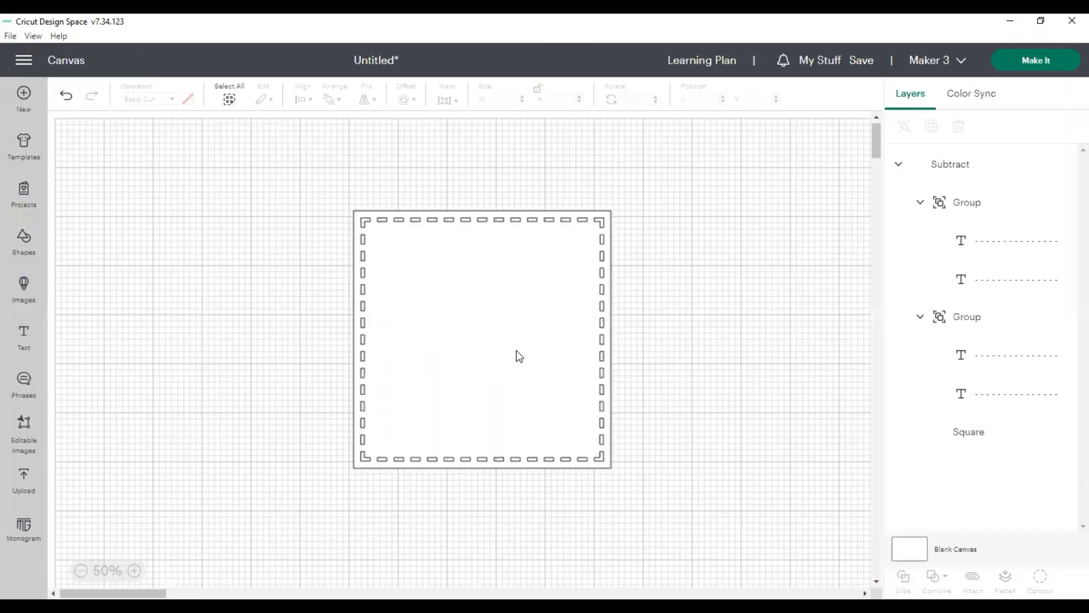
- Recolor the subtracted square black and move it to about X 7.5, Y 3.2
left_click(401, 252)
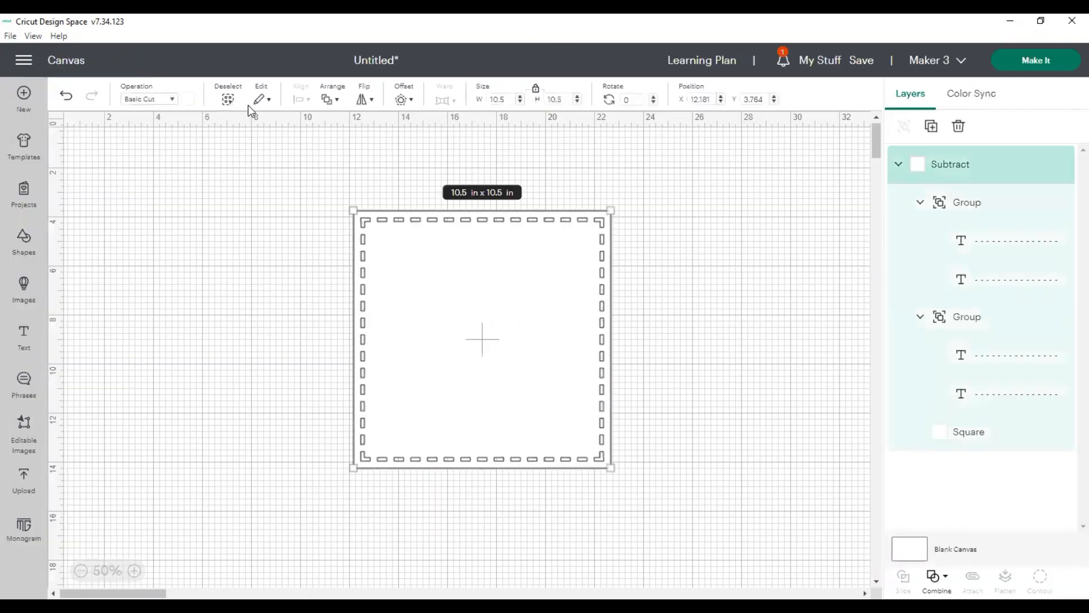
left_click(187, 102)
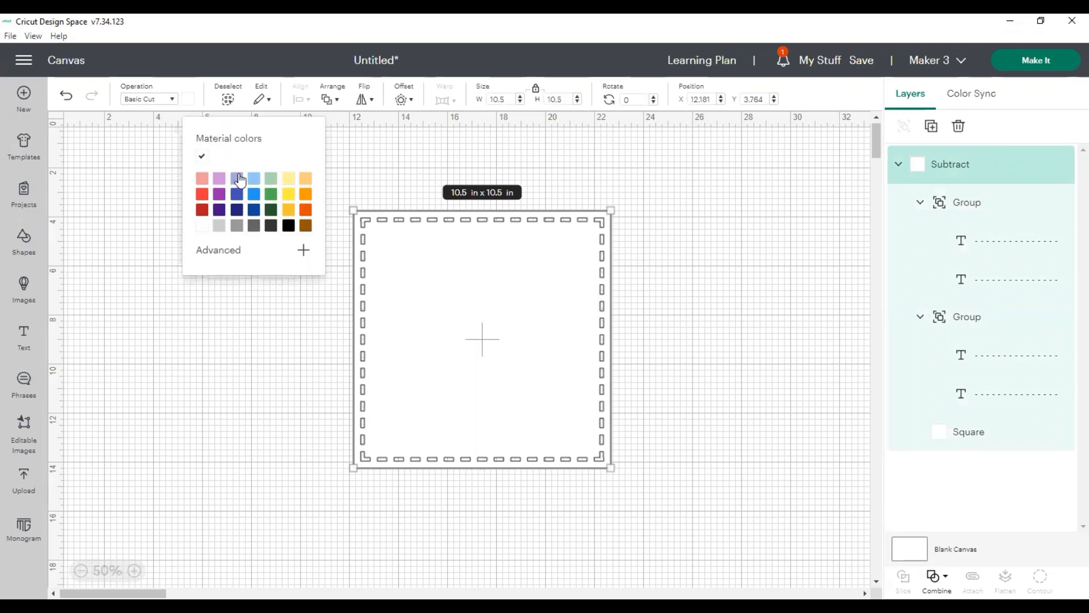
left_click(288, 226)
left_click_drag(522, 354, 407, 341)
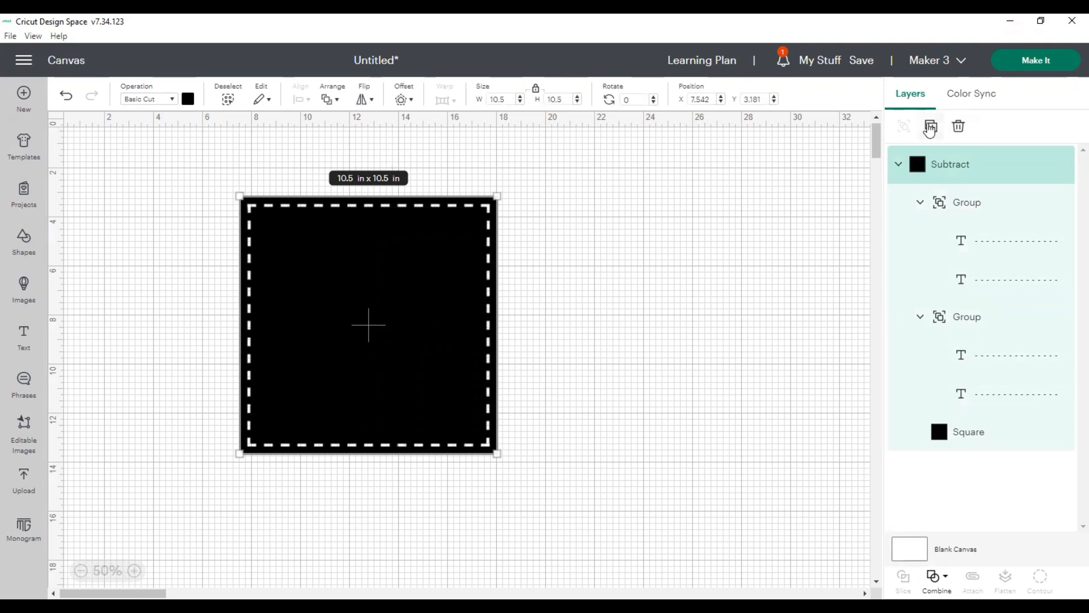
- Duplicate the black dashed square and move both squares right to overlap, with the front one at about X 20.4, Y 2.9
key("ctrl+c")
key("ctrl+v")
left_click_drag(431, 326, 655, 296)
left_click_drag(262, 271, 754, 321)
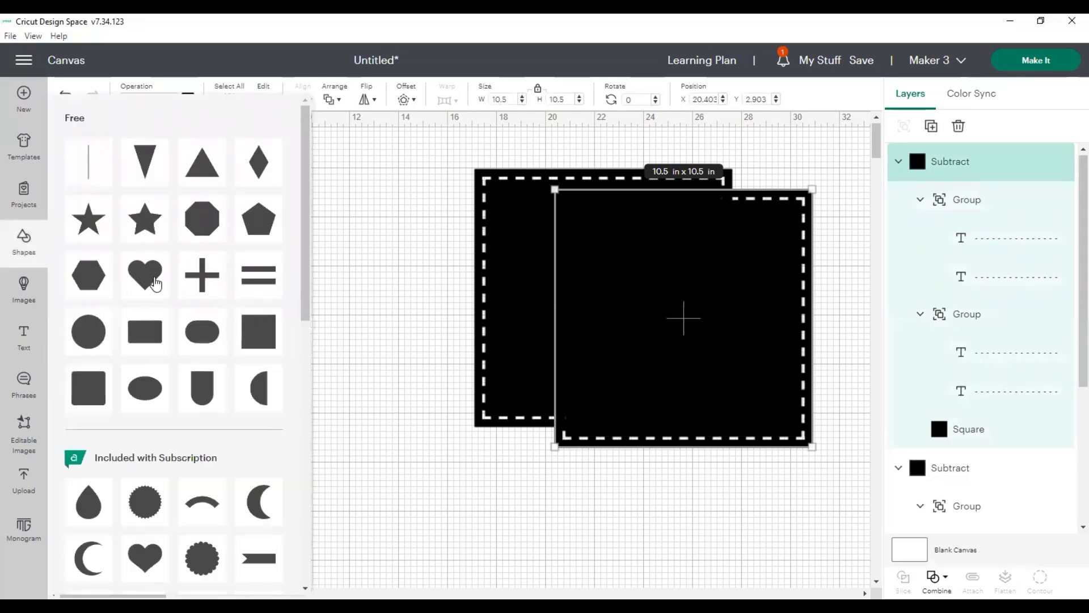
- Add a white circle about 6.8 in wide on the empty canvas at about X 8.4, Y 4.1
left_click(90, 331)
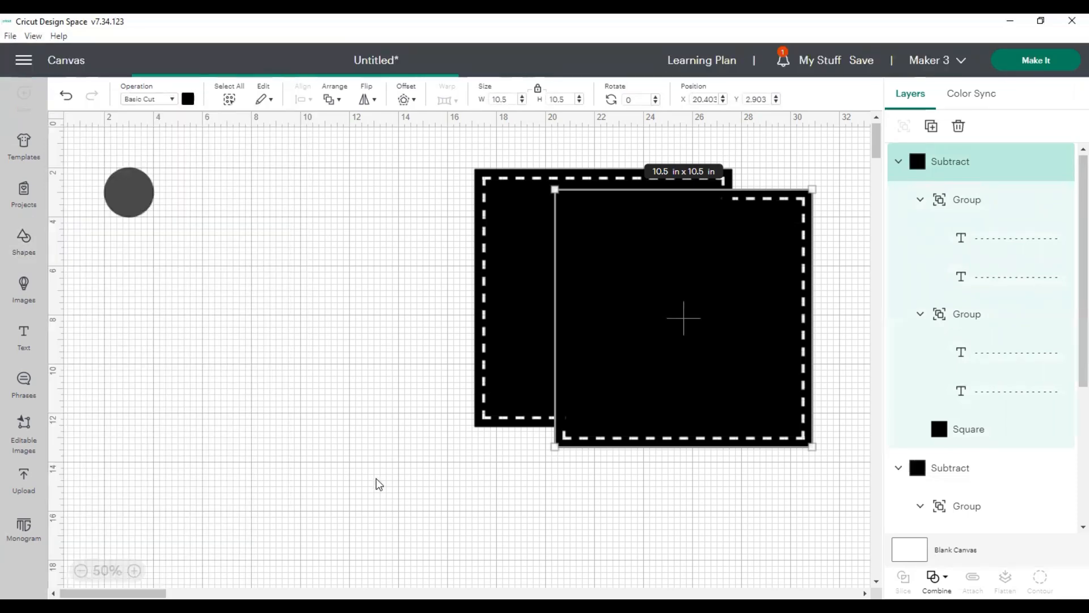
left_click_drag(122, 185, 345, 262)
left_click(187, 99)
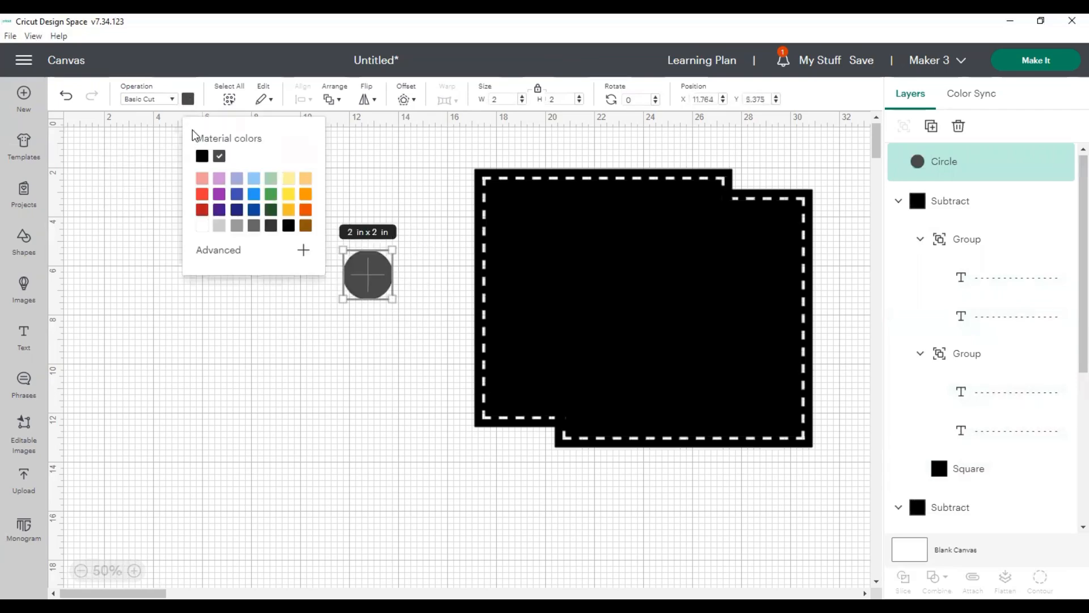
left_click(201, 226)
left_click_drag(393, 299, 507, 416)
left_click_drag(406, 380, 366, 359)
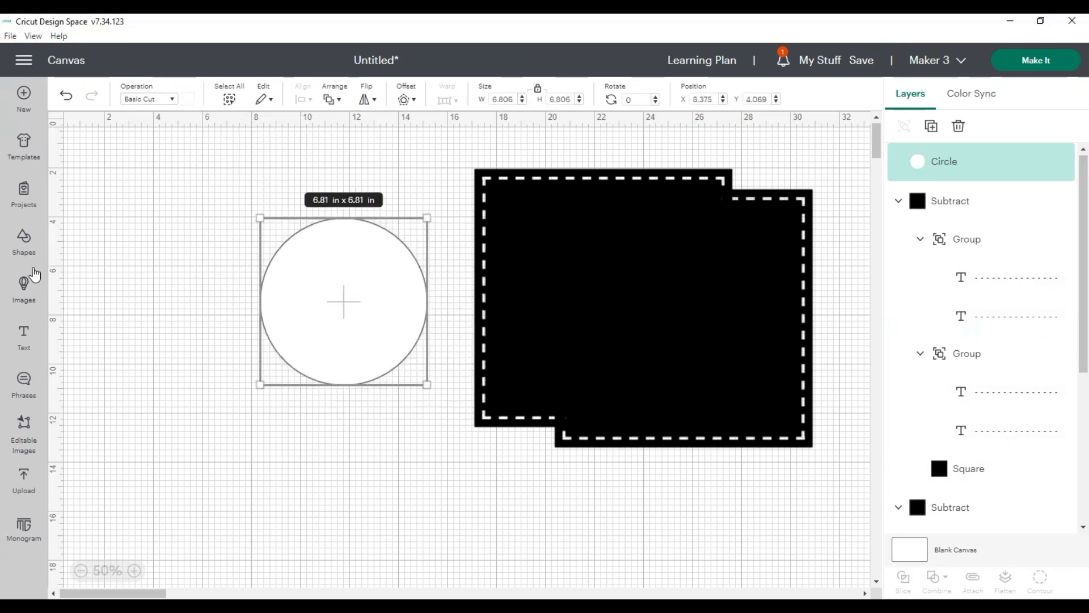
- Add a text line of nine dashes separated by spaces, to the left of the white circle
left_click(24, 335)
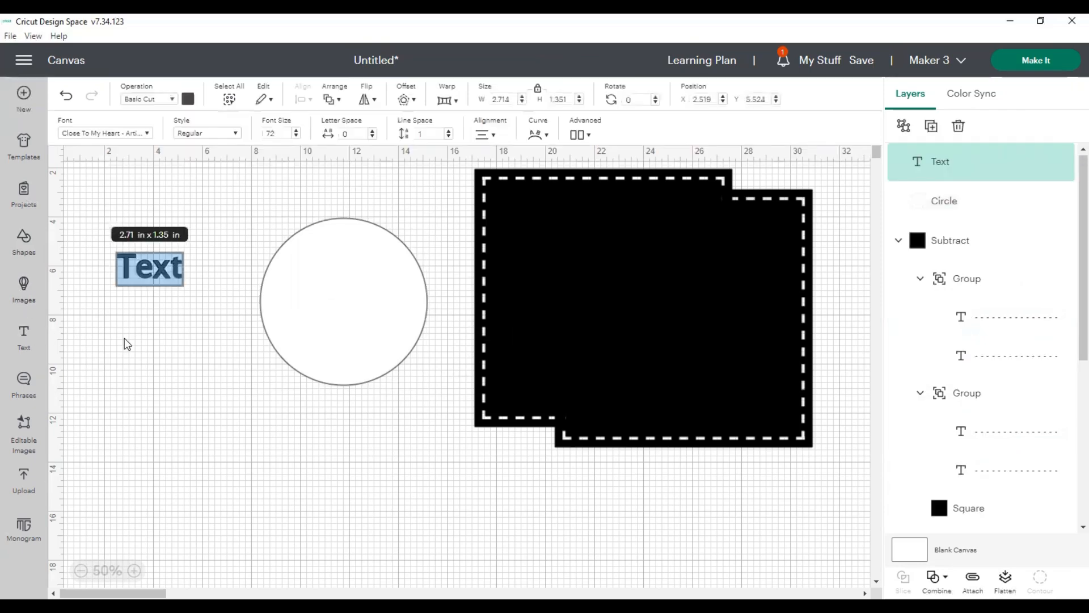
type("-")
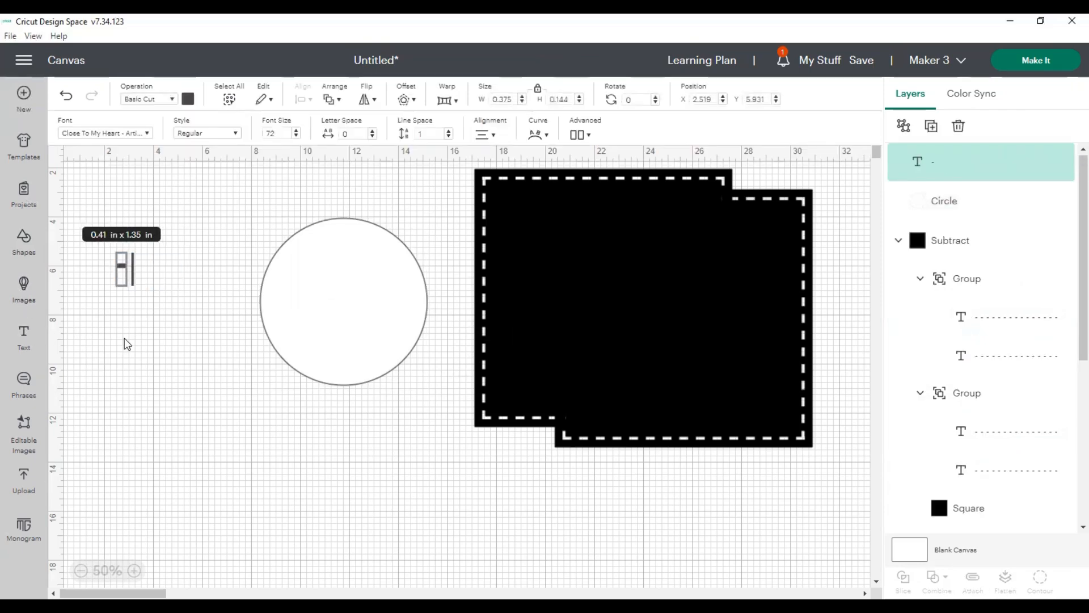
type(" - - -")
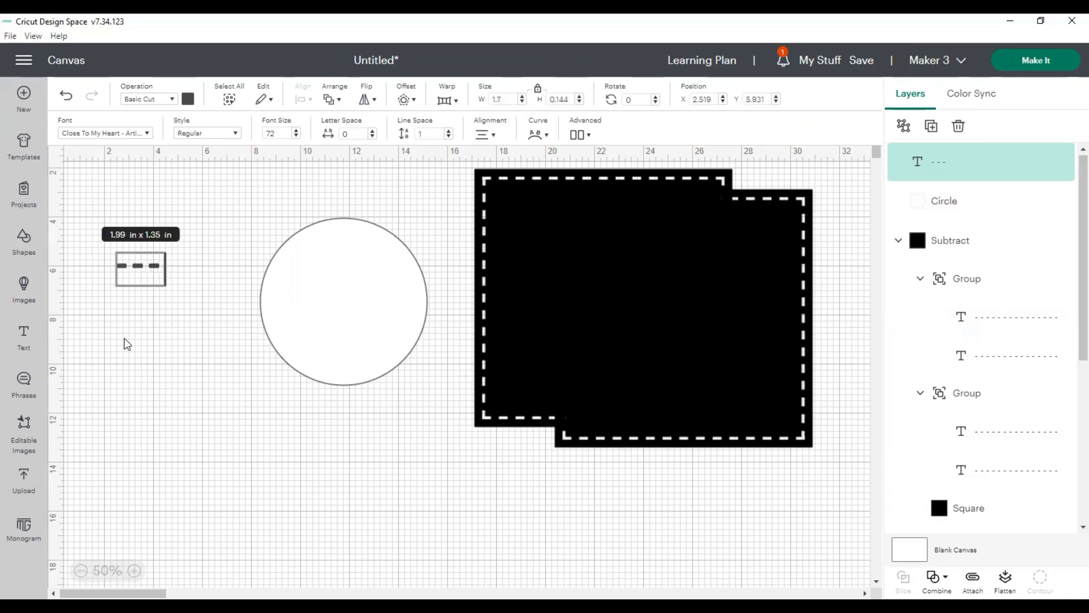
type(" - - - ")
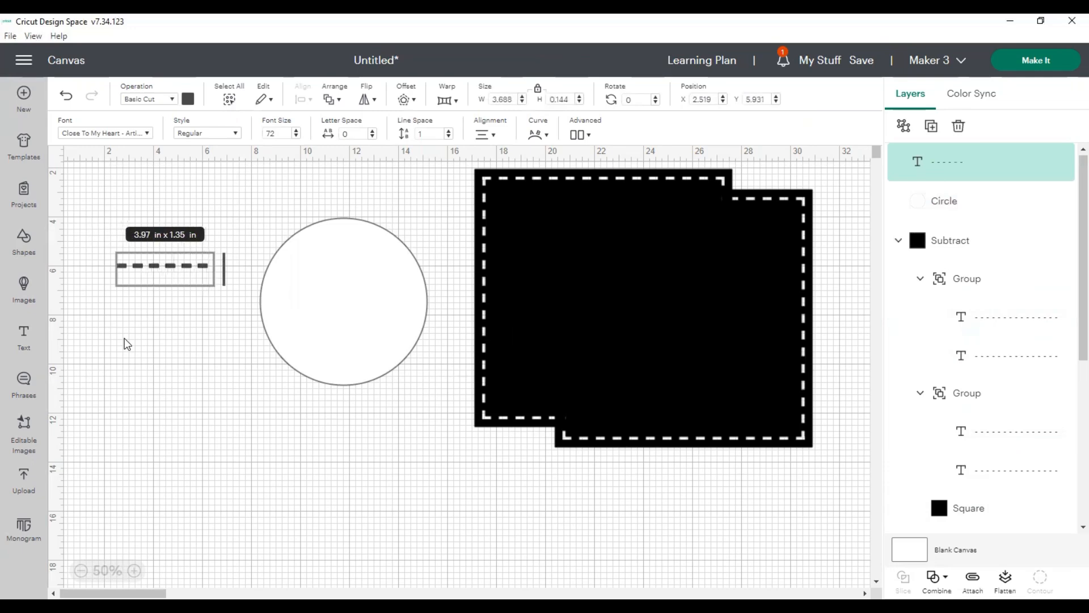
type("- -")
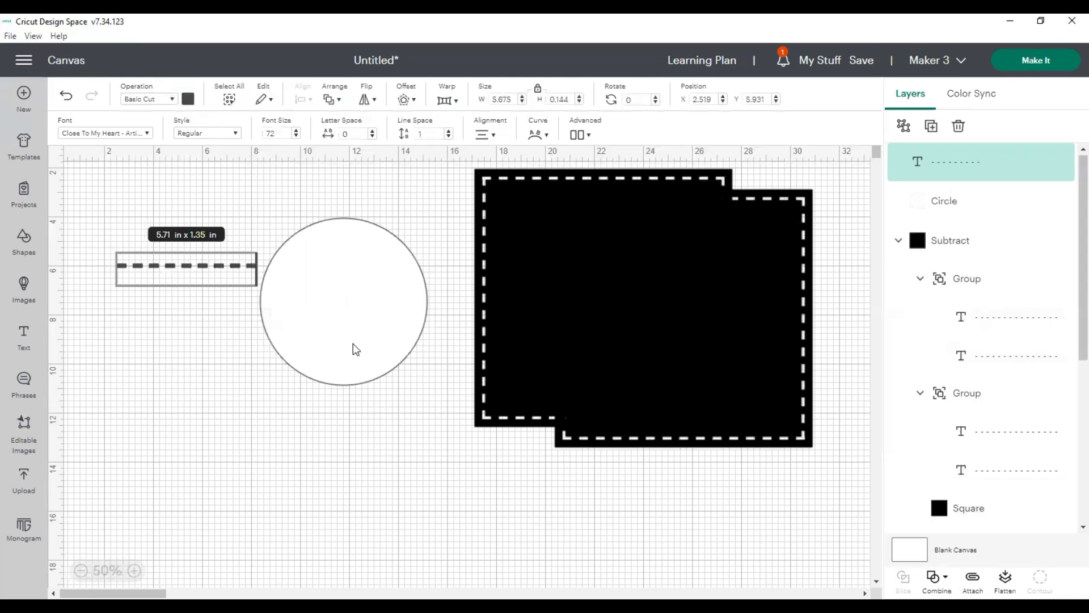
left_click(353, 344)
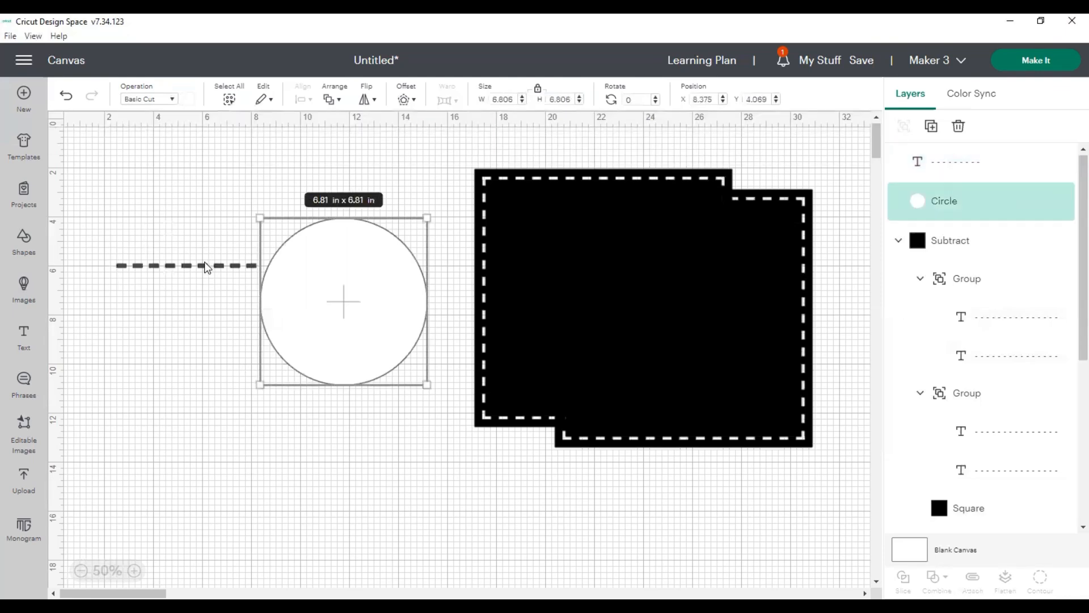
- Resize the white circle to 6 in wide and 6 in high
left_click(515, 98)
type("6")
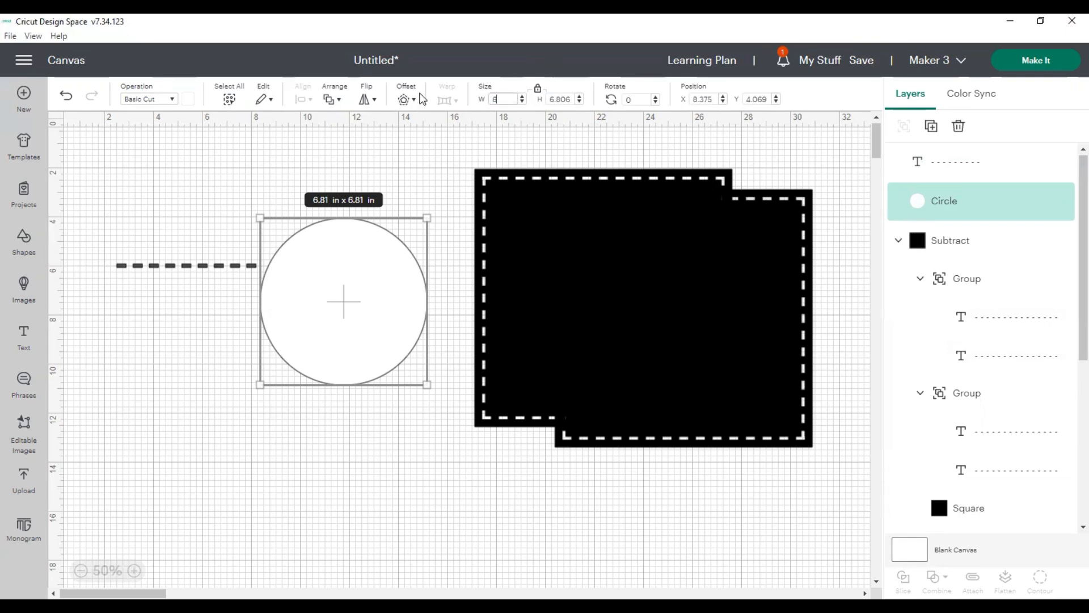
key("Tab")
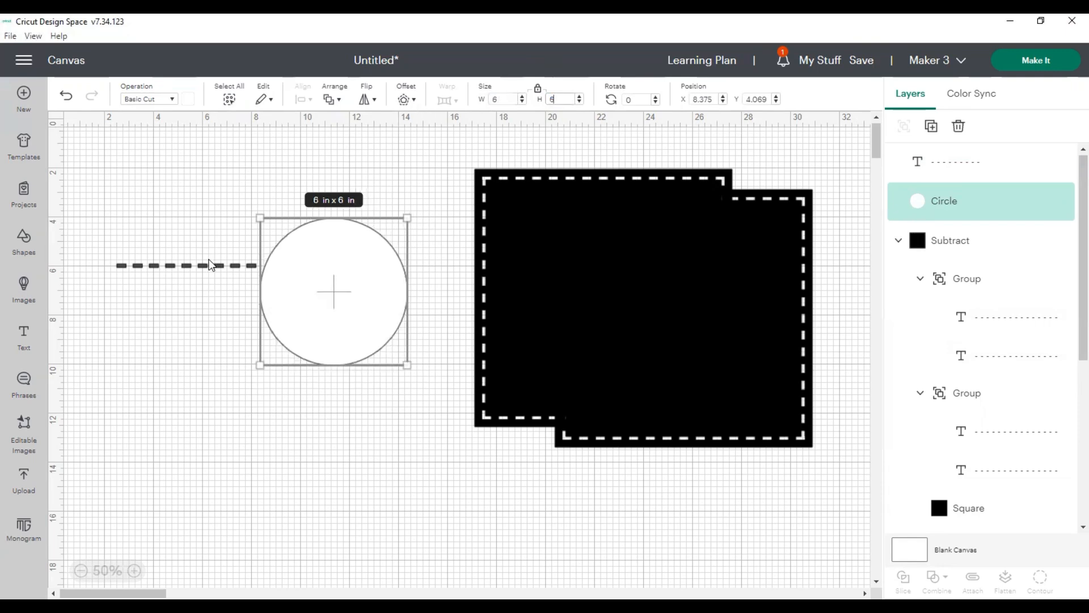
- Curve the line of dashes beside the circle into an upward arch about 5.2 in wide
left_click(213, 266)
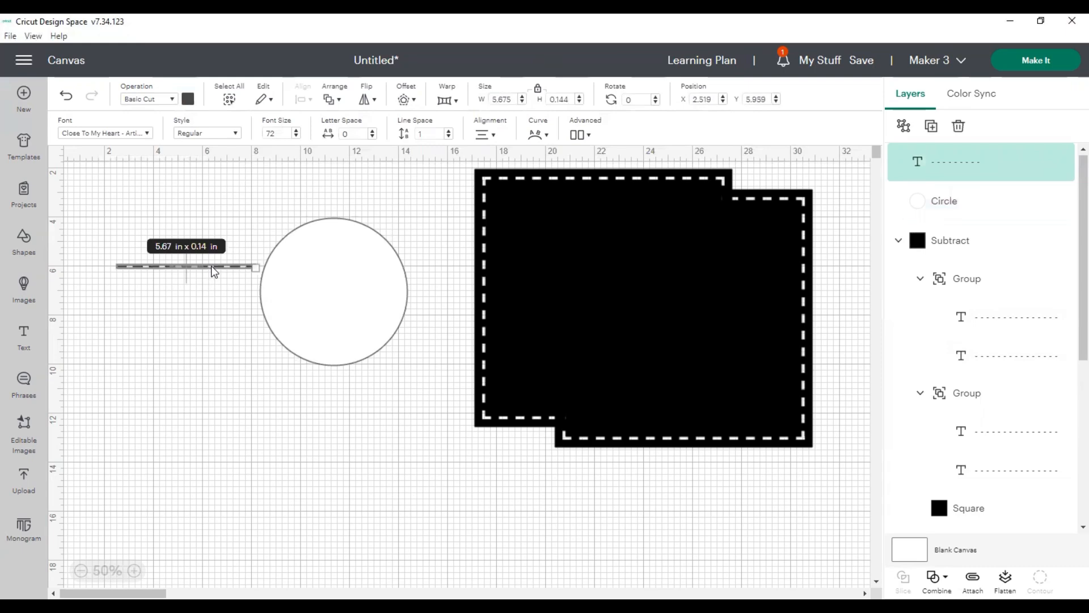
left_click(538, 136)
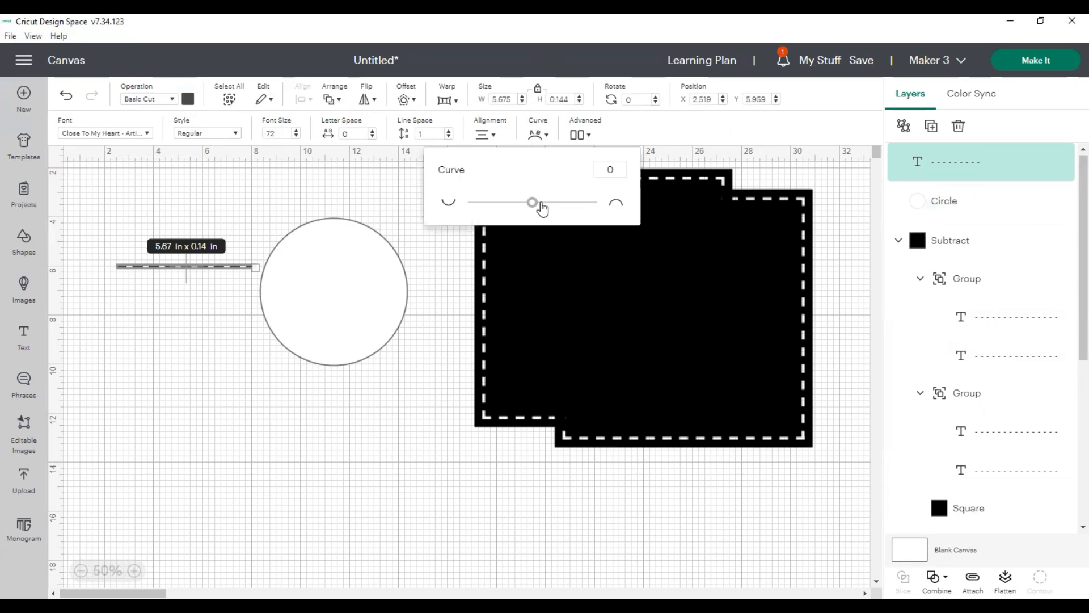
left_click_drag(534, 205, 580, 214)
left_click(211, 379)
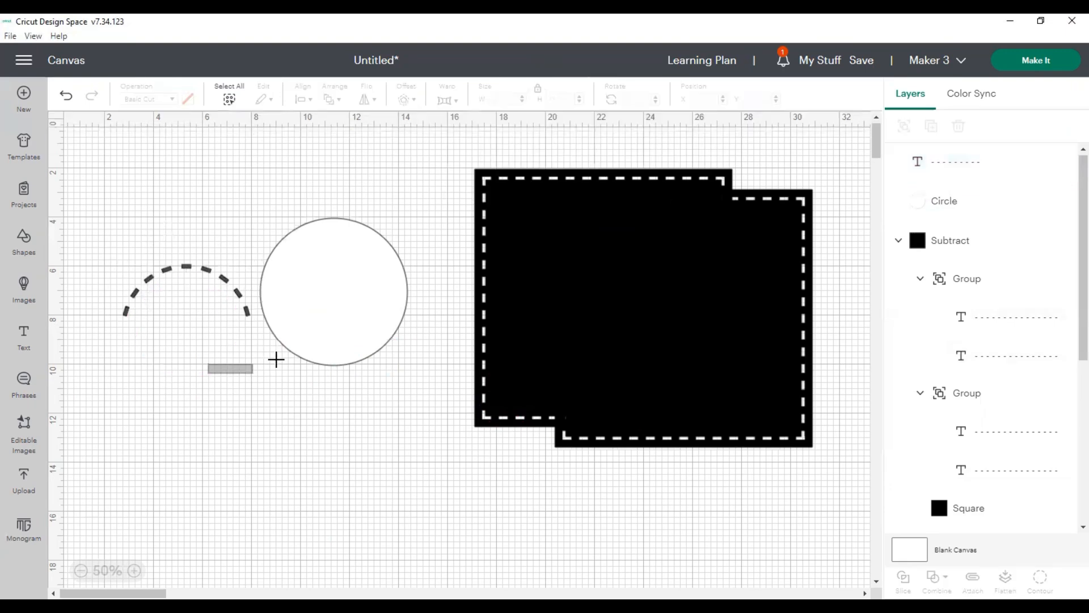
- Place the dashed arch just inside the circle's upper edge, at about X 8.7, Y 4.4, and set its curve to 77
left_click(305, 354)
left_click_drag(240, 271, 352, 239)
left_click_drag(349, 234, 350, 234)
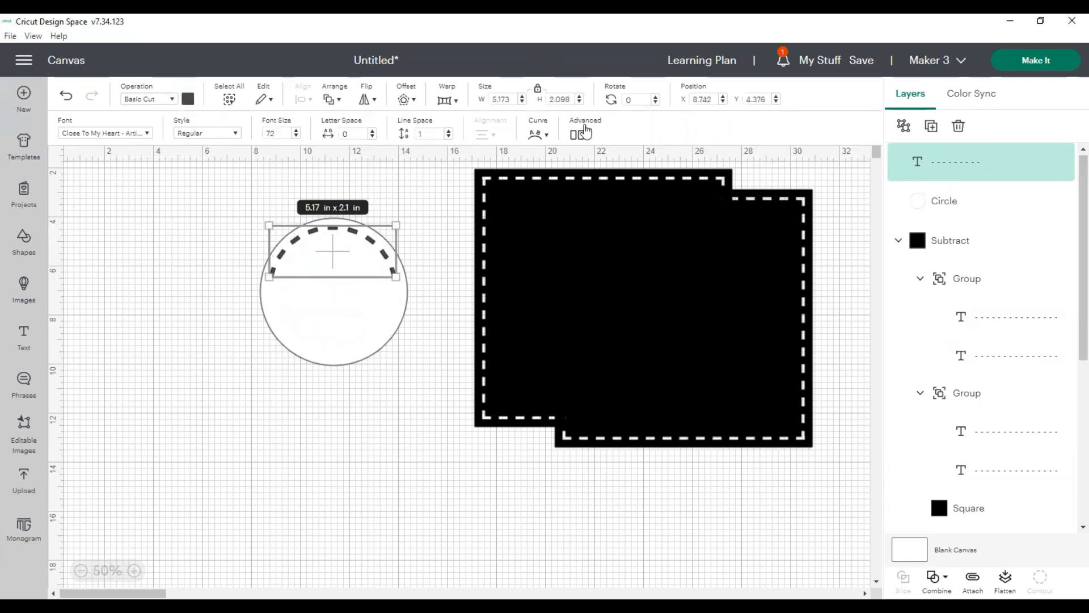
left_click(537, 135)
left_click_drag(532, 205, 579, 219)
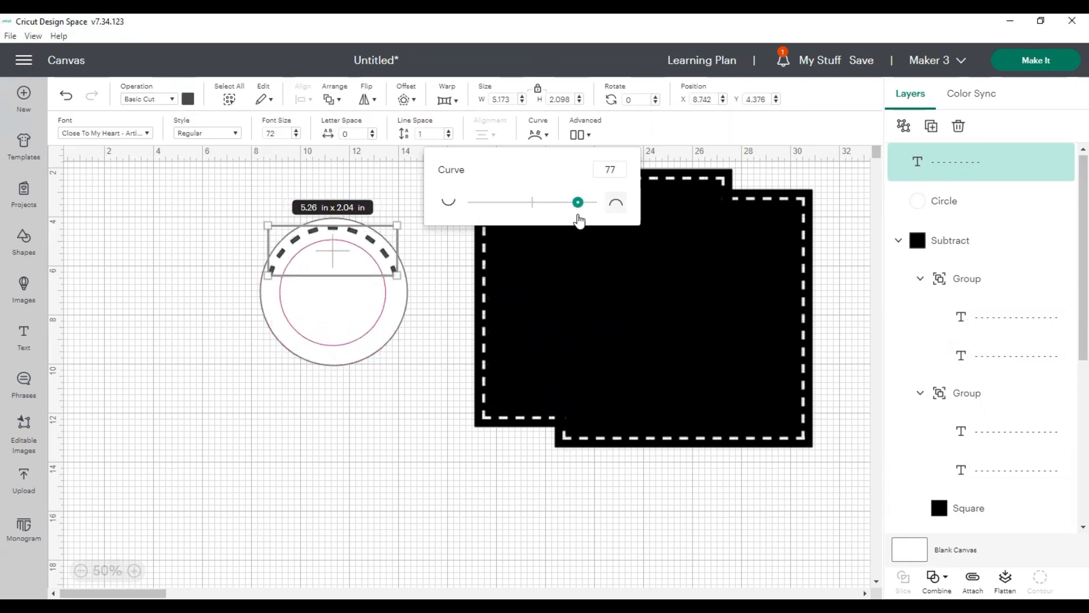
left_click(306, 516)
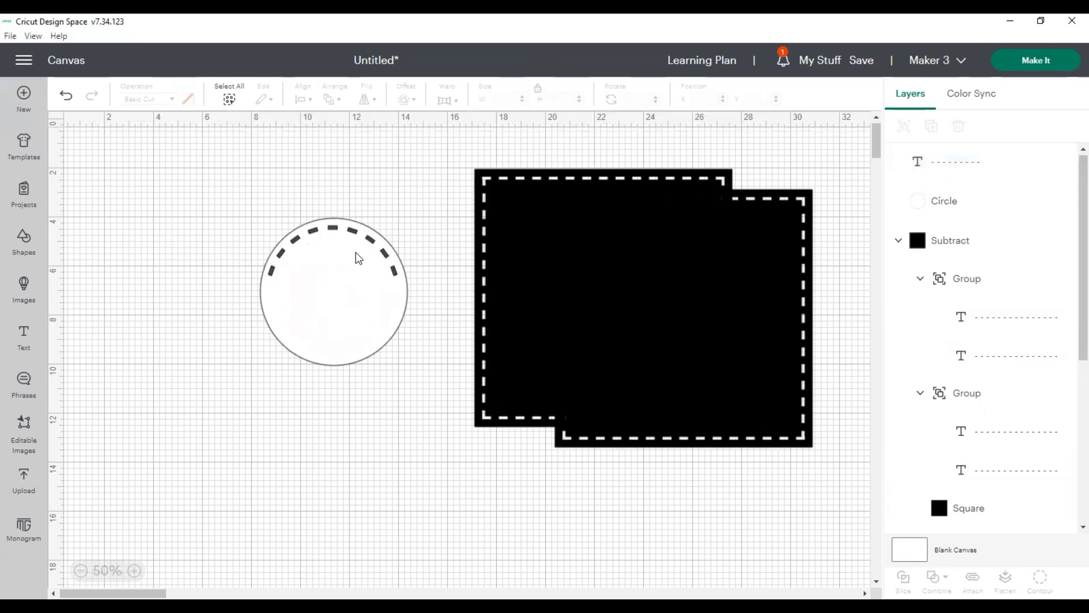
- Extend the curved text with more dashes separated by spaces until they form a full ring inside the circle
left_click_drag(392, 267, 396, 269)
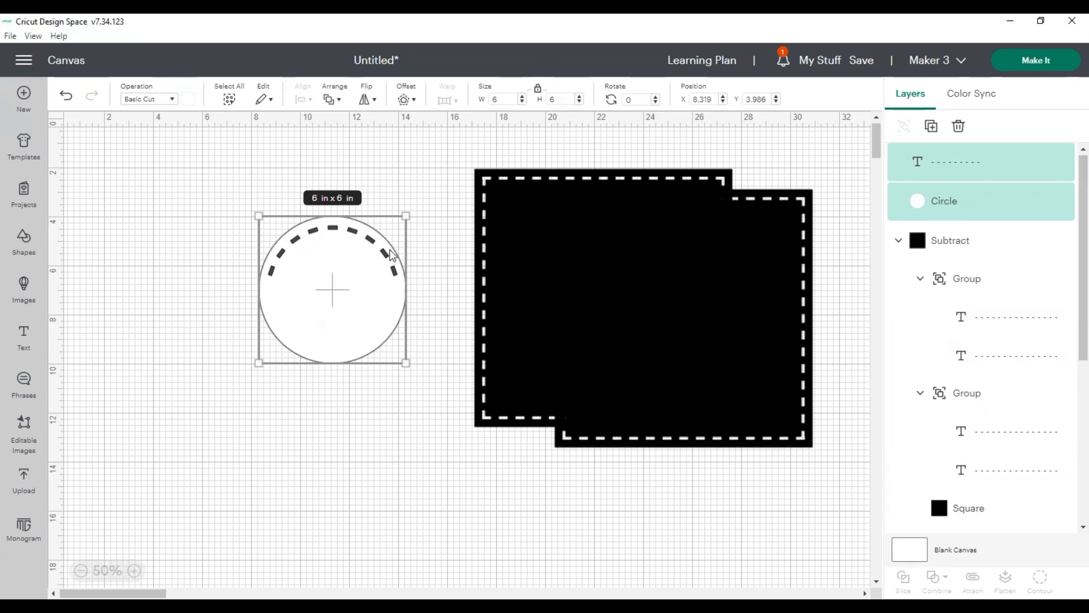
double_click(392, 269)
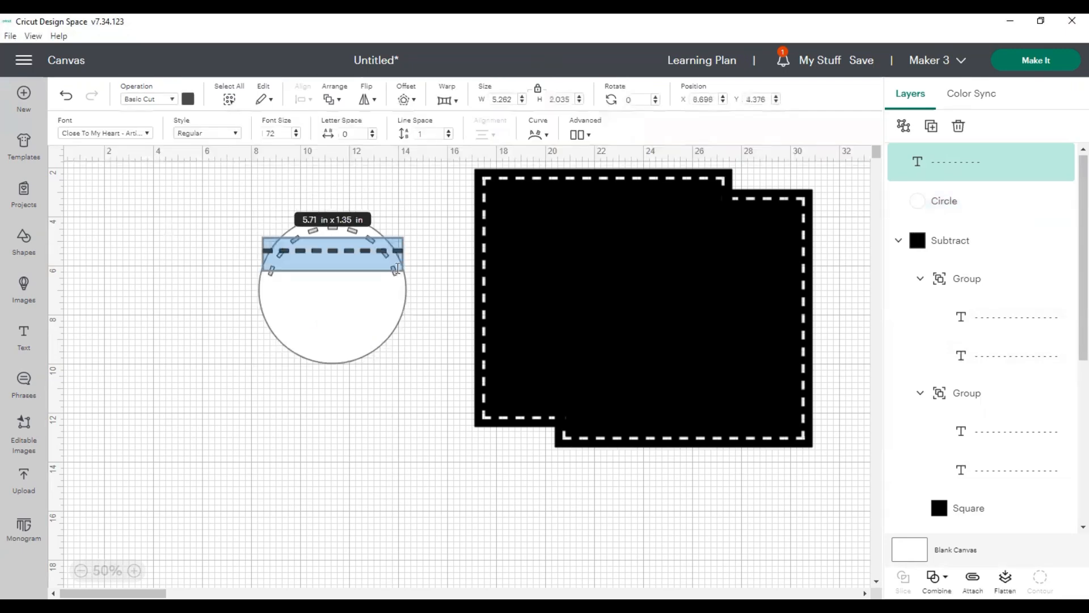
left_click(403, 250)
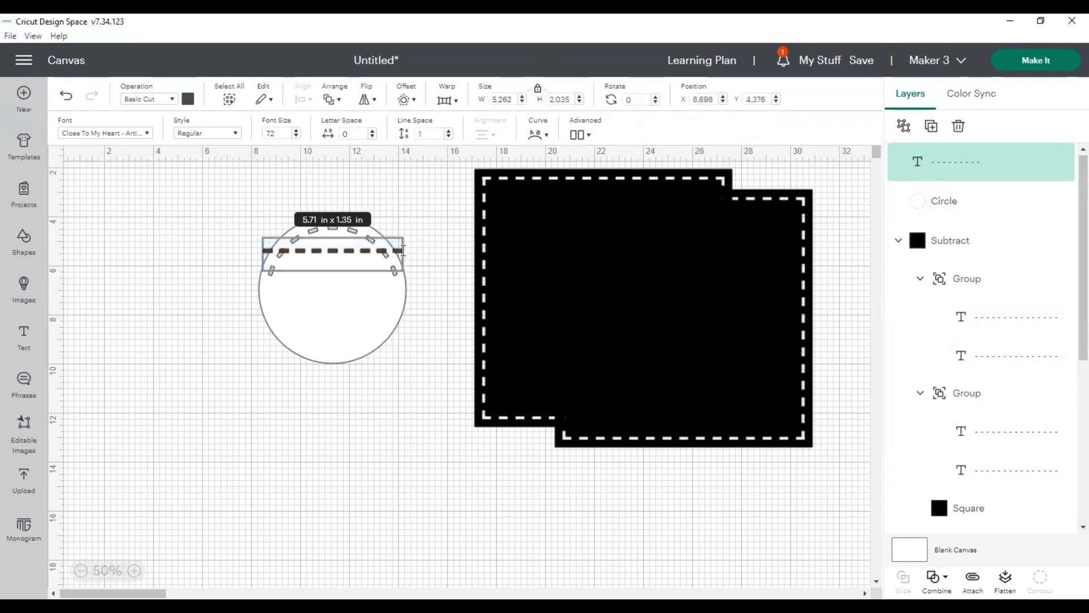
type("---")
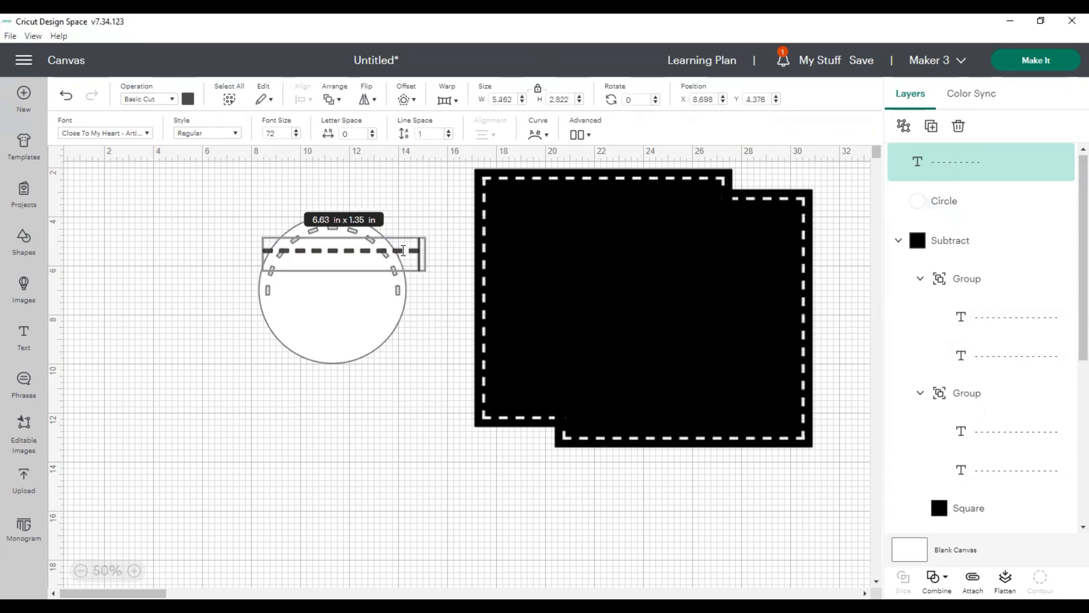
type("---")
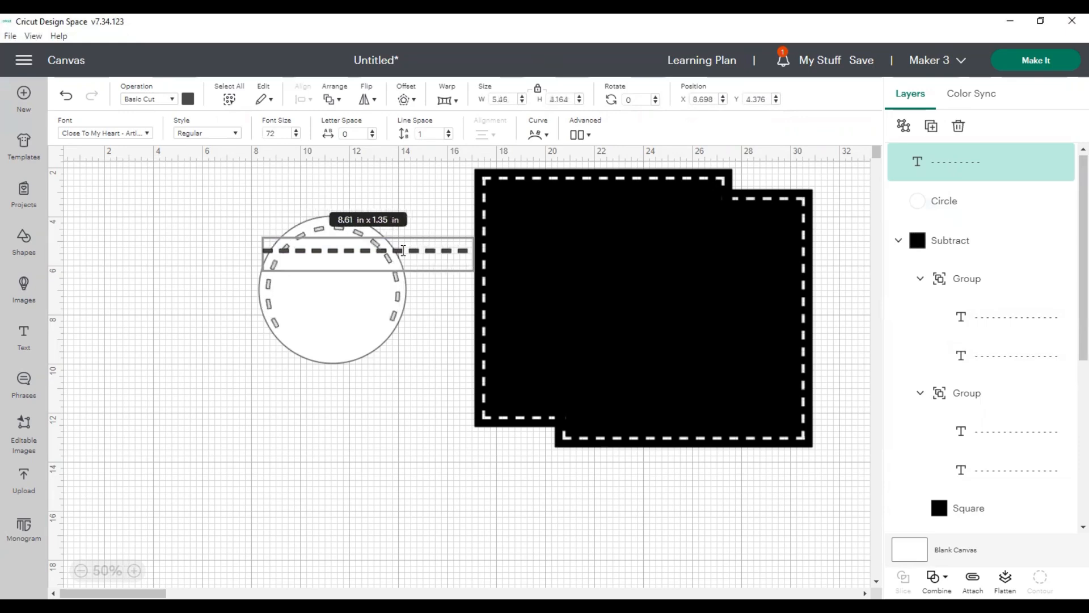
type("----")
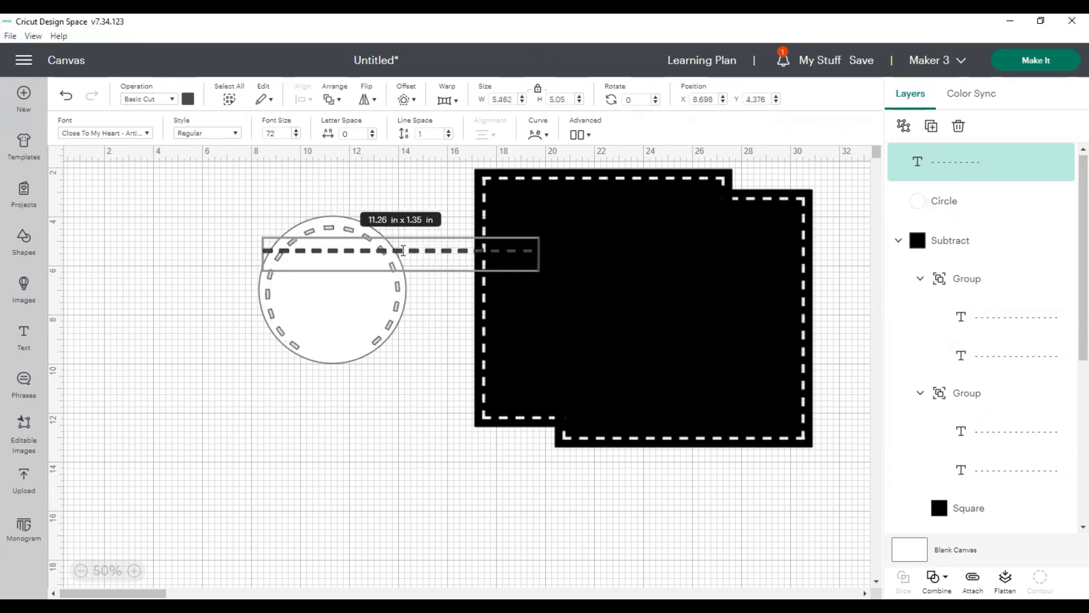
type("--")
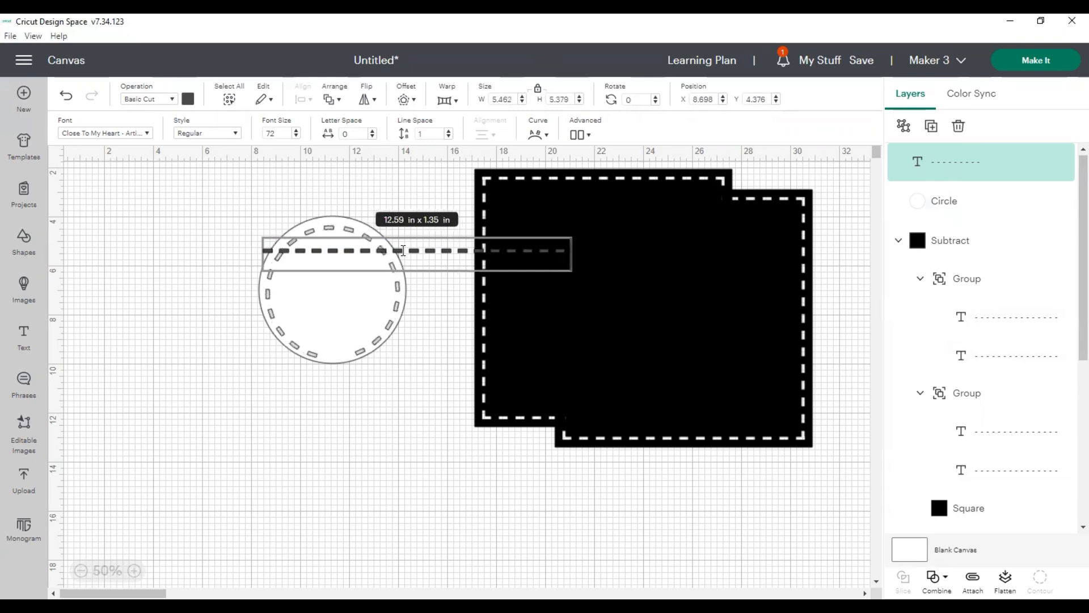
type("---")
left_click(347, 372)
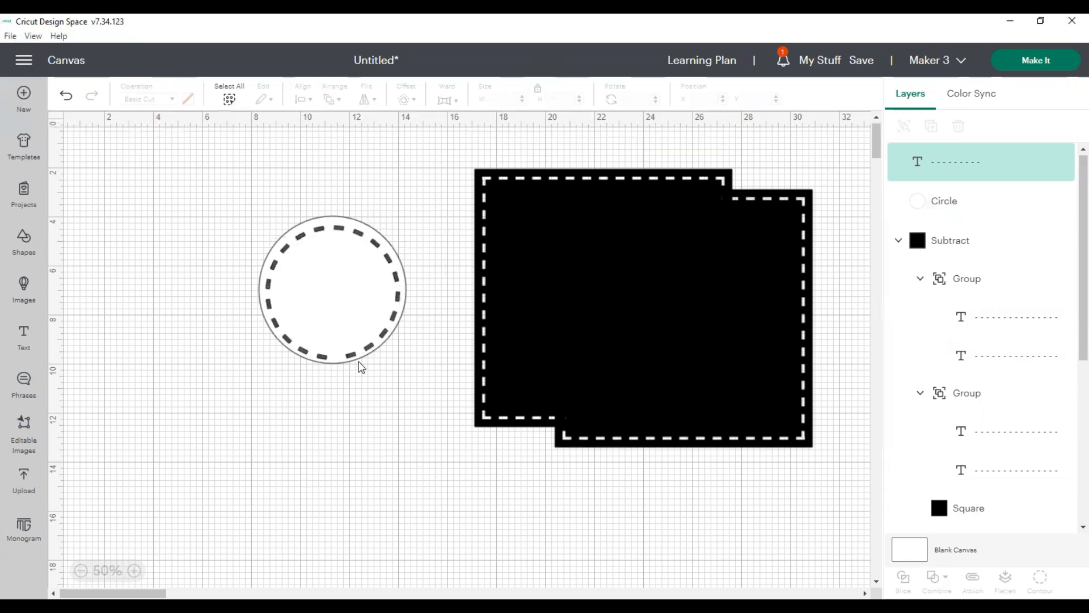
- Center the dashed ring horizontally and vertically within the white circle
left_click_drag(364, 346, 367, 346)
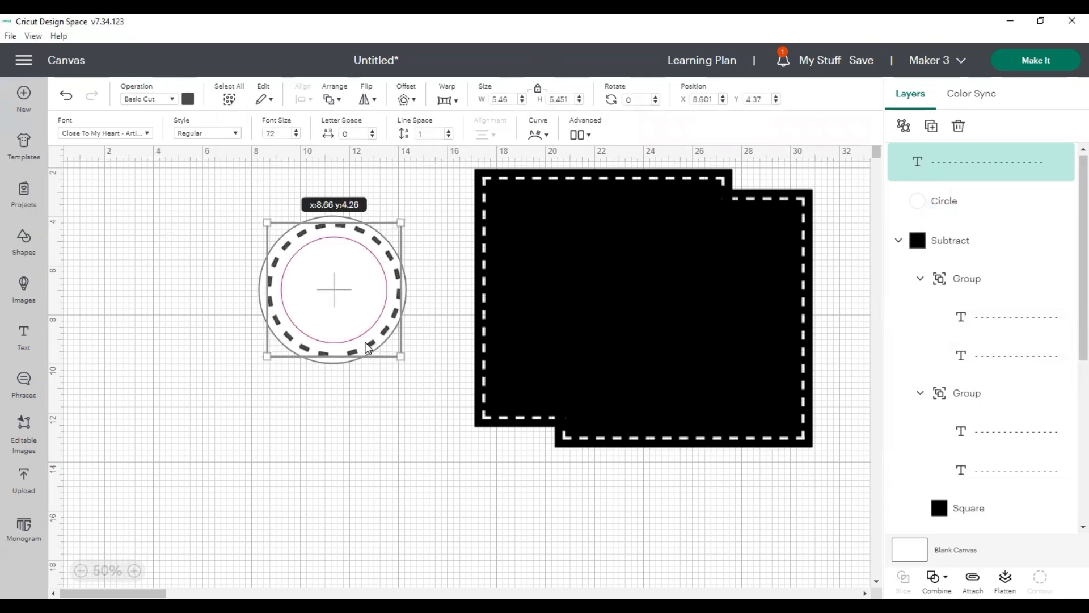
left_click(251, 332)
left_click_drag(240, 216, 427, 383)
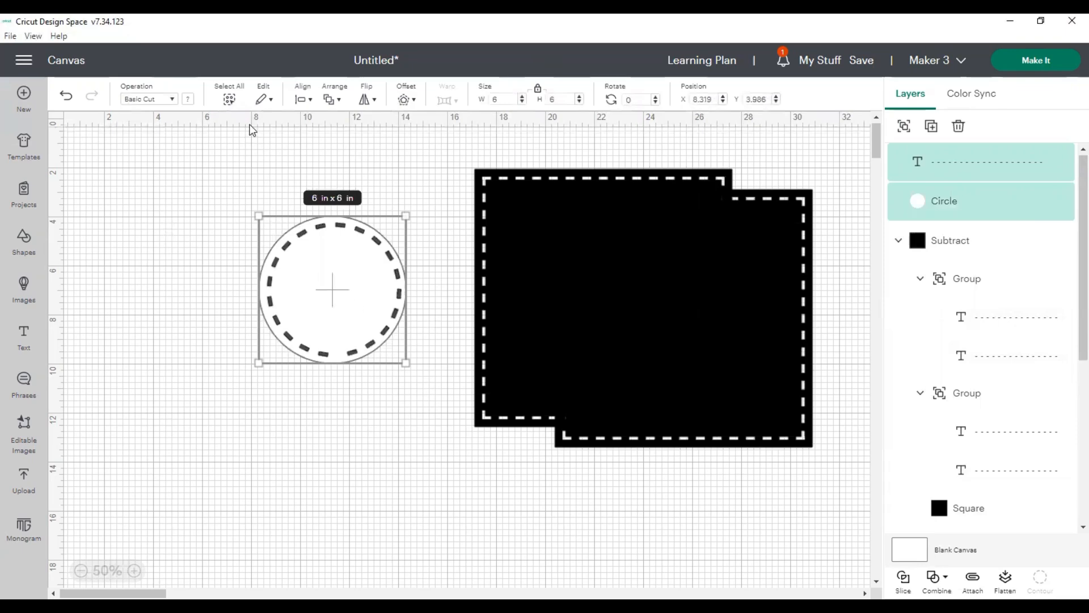
left_click(302, 101)
left_click(332, 172)
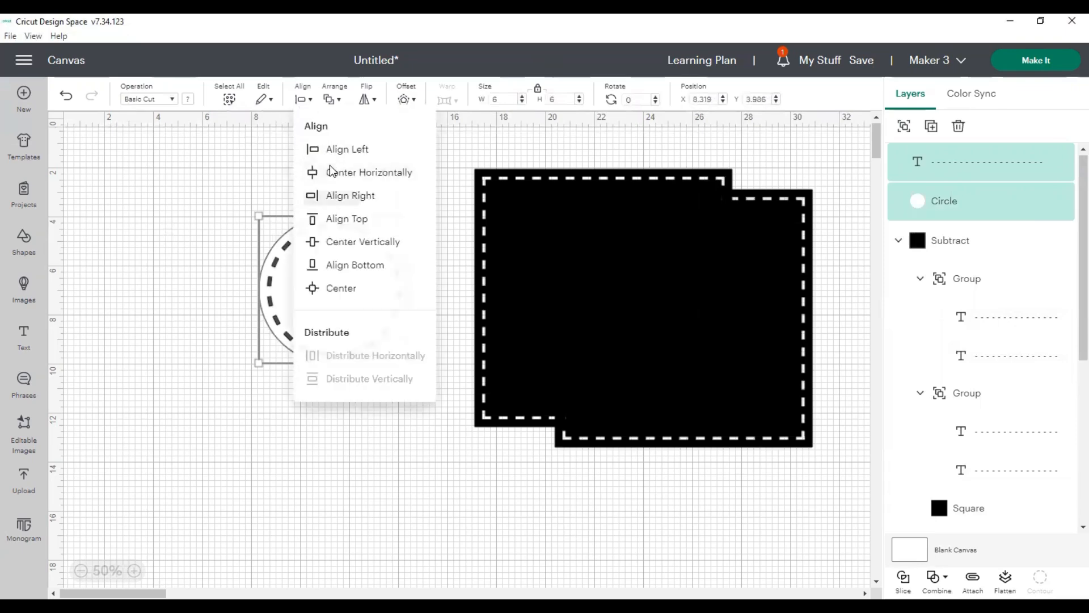
left_click(302, 101)
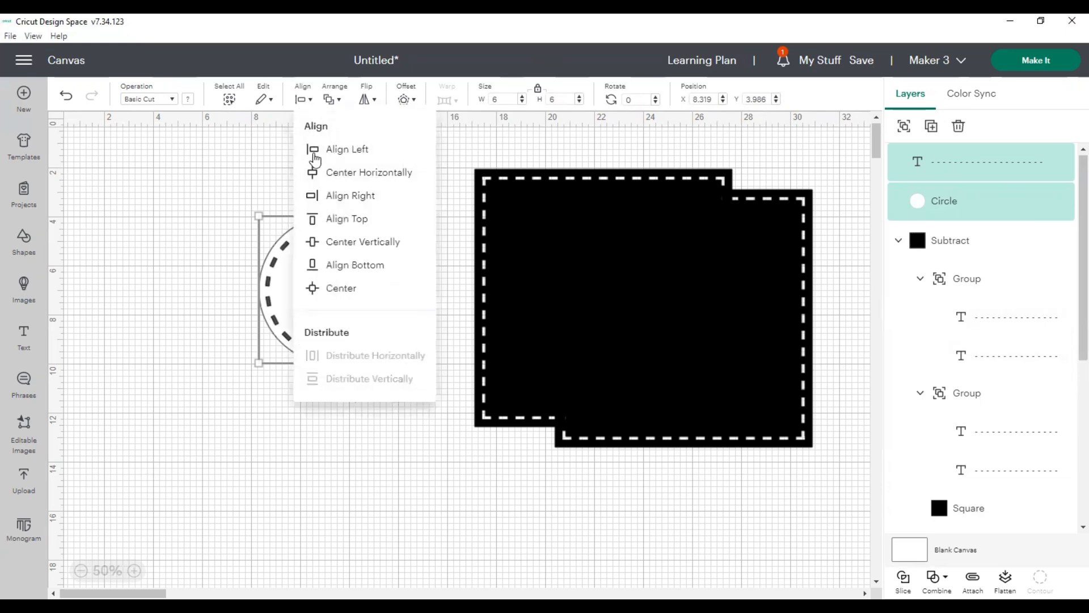
left_click(339, 243)
left_click(271, 455)
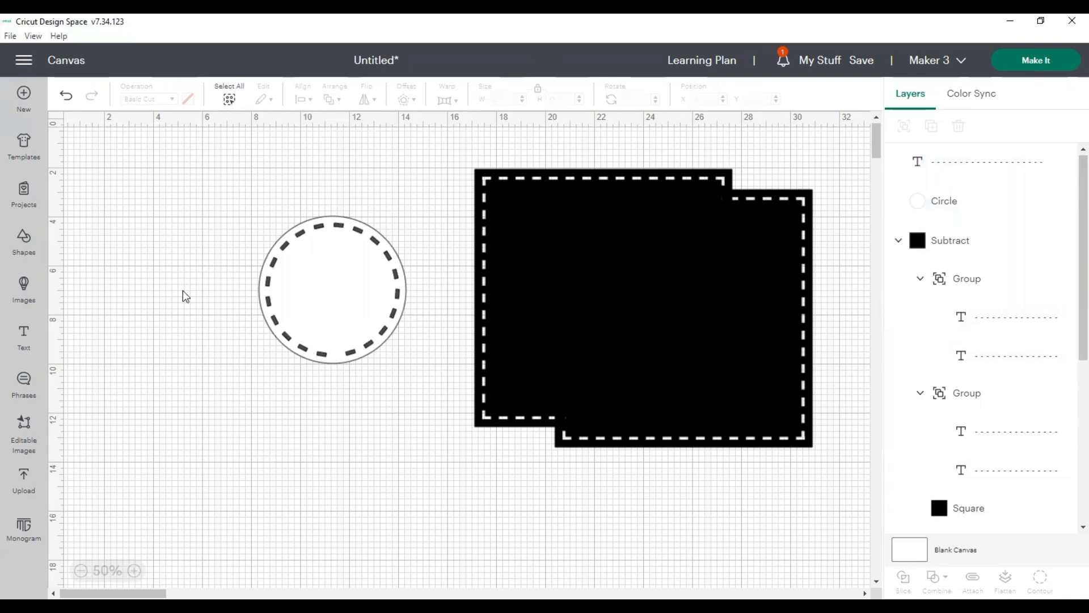
- Subtract the dashed ring from the 6 in circle
left_click_drag(253, 208, 423, 425)
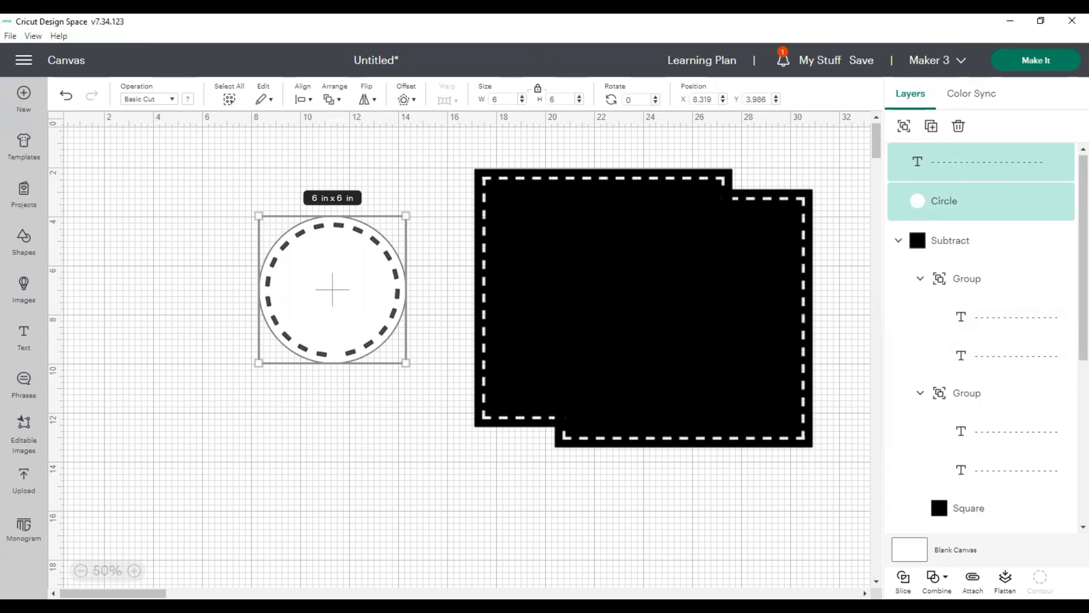
left_click(937, 578)
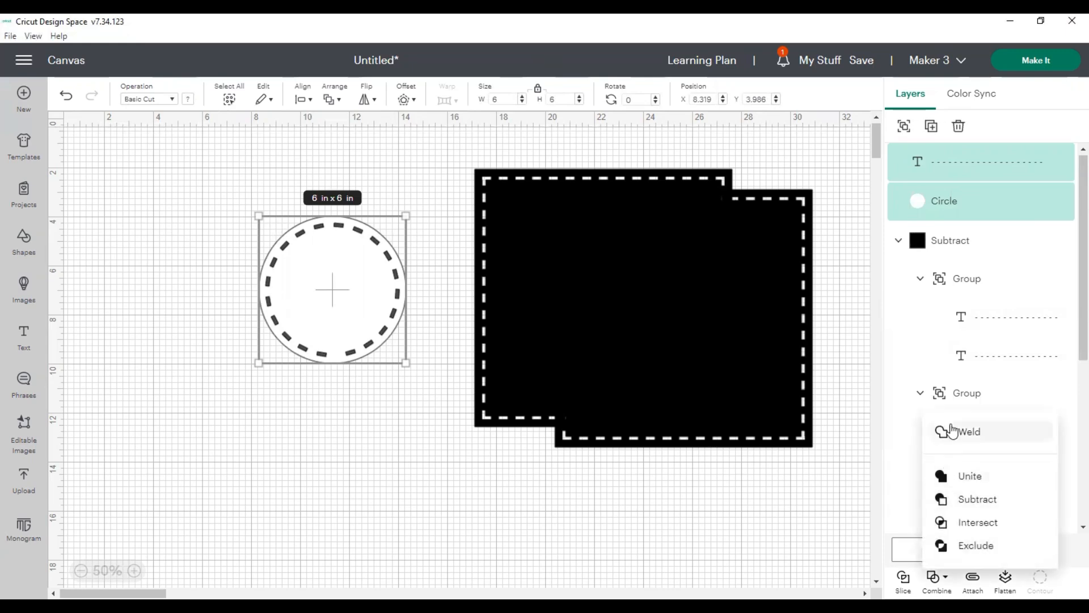
left_click(956, 502)
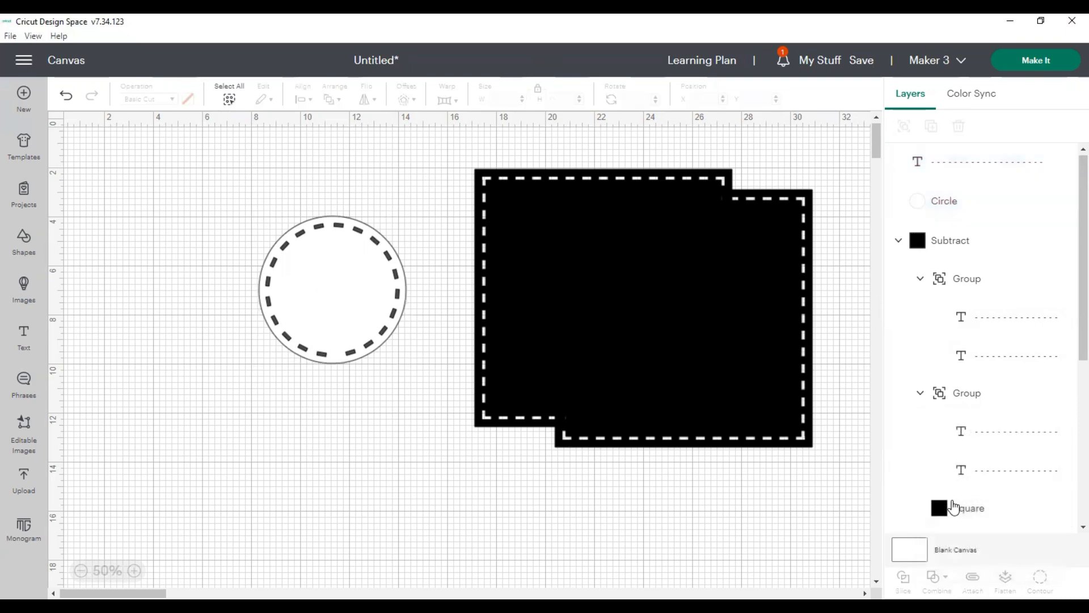